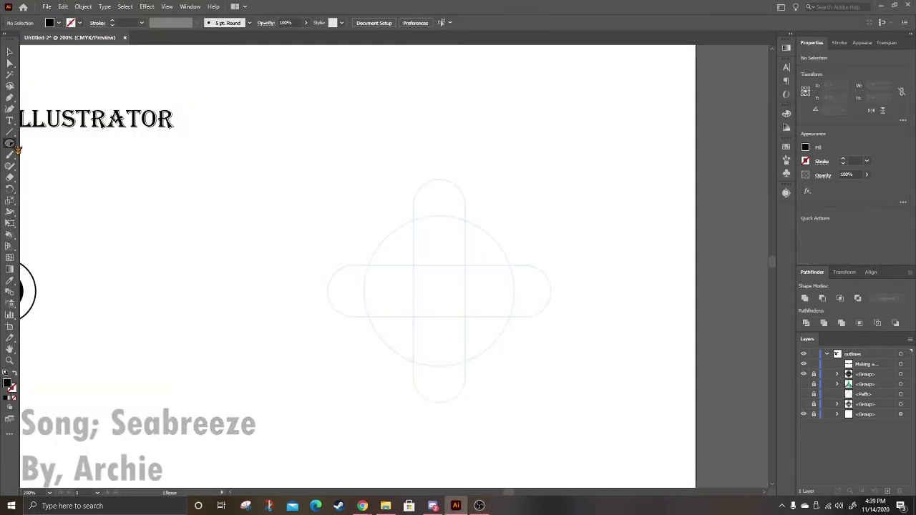
Step: Draw a circle about 1.94 in wide from the guide cross's center, with a black outline and no fill
left_click(10, 143)
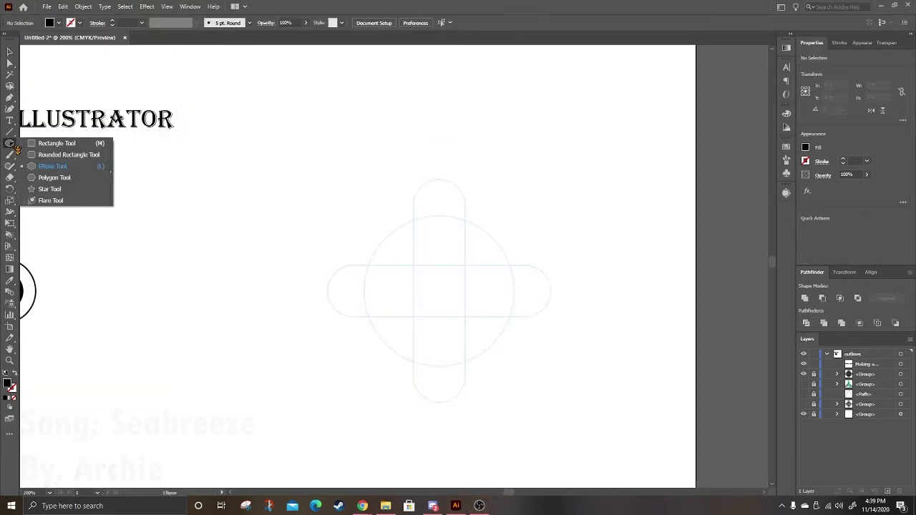
left_click(50, 166)
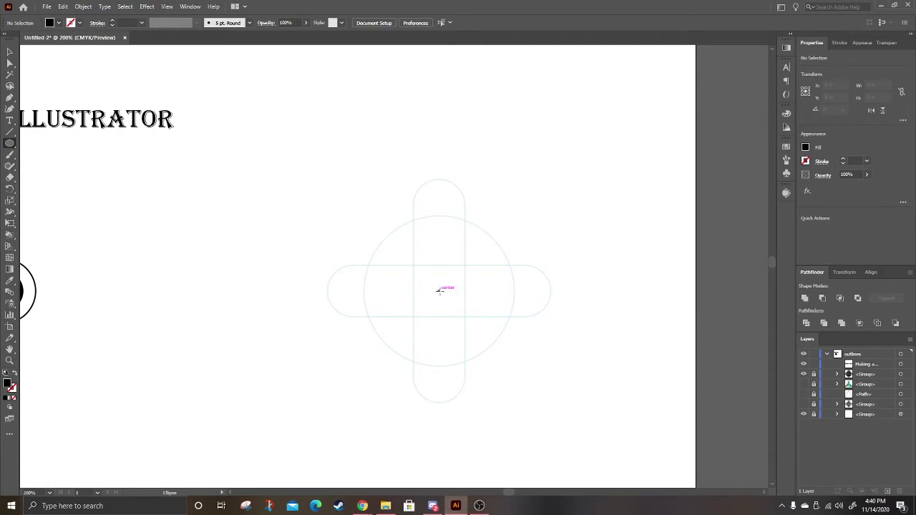
left_click_drag(439, 289, 512, 329)
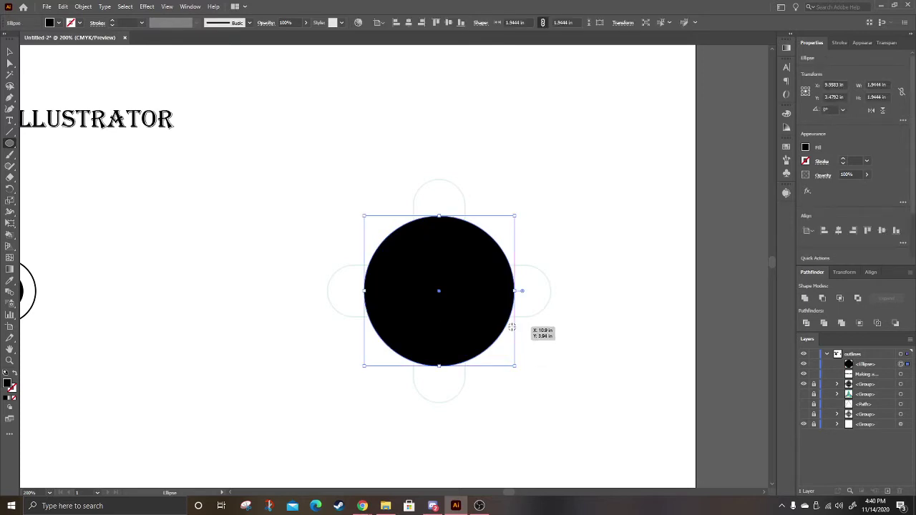
left_click(14, 374)
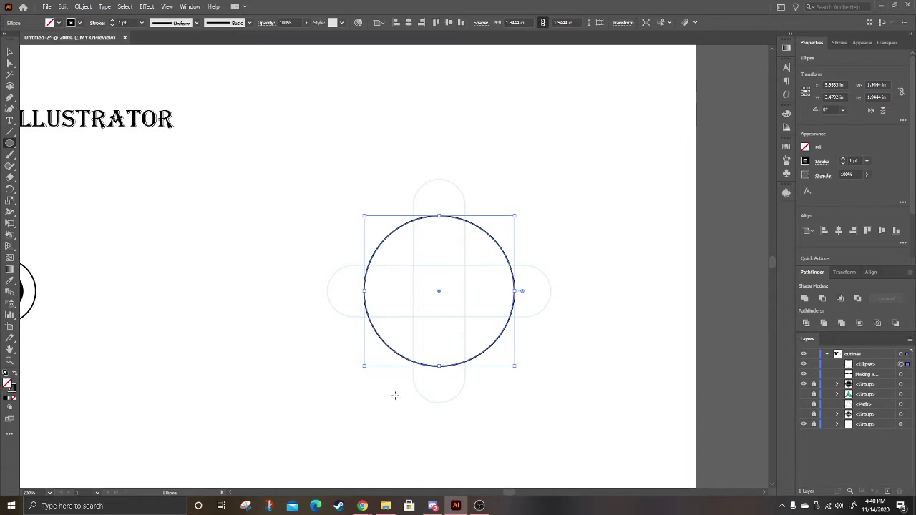
Step: Apply a Zig Zag effect to the circle with smooth points, an absolute size of 0.1 in and 4 ridges per segment
left_click(147, 7)
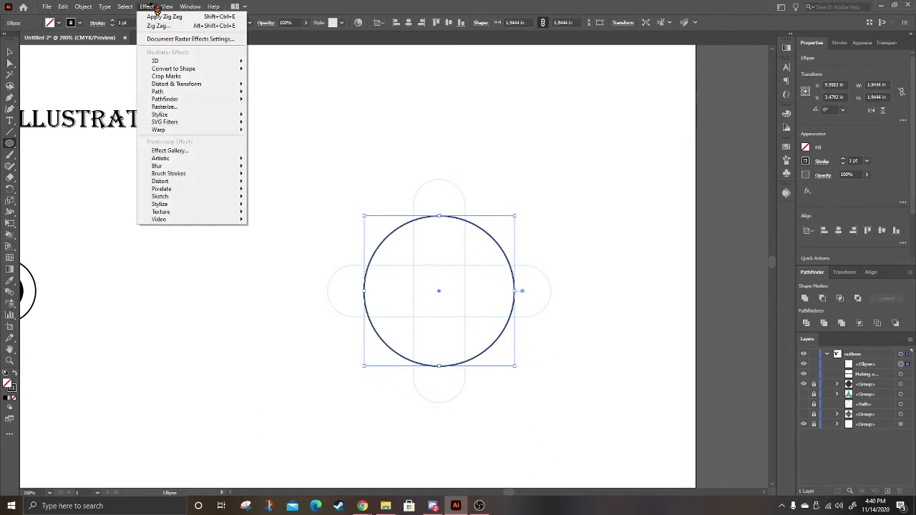
mouse_move(208, 85)
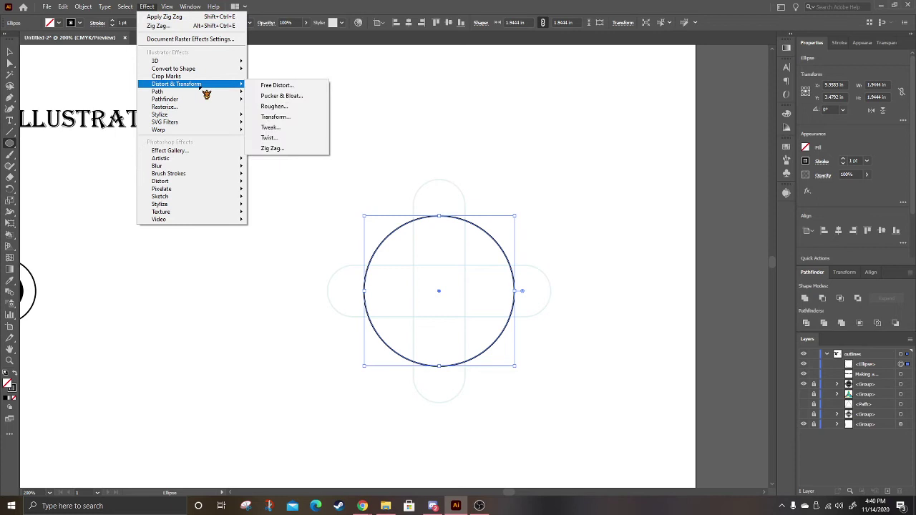
left_click(279, 152)
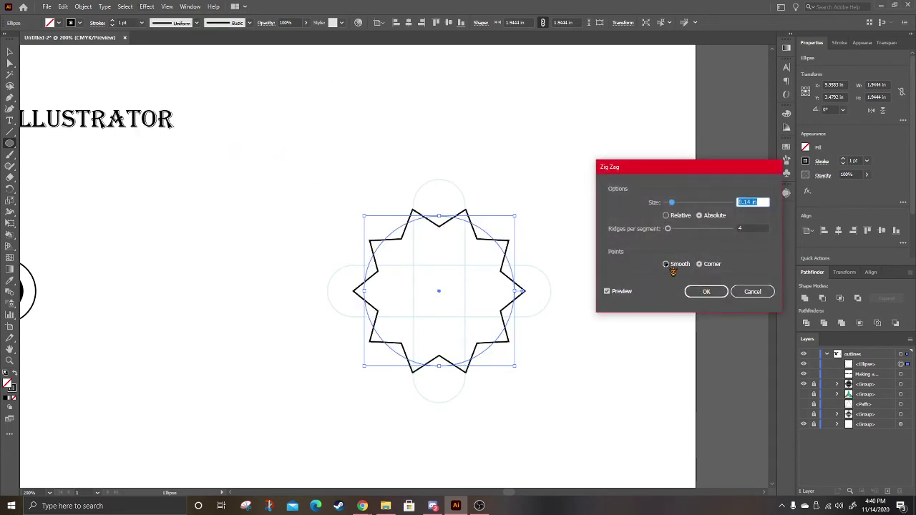
left_click(666, 264)
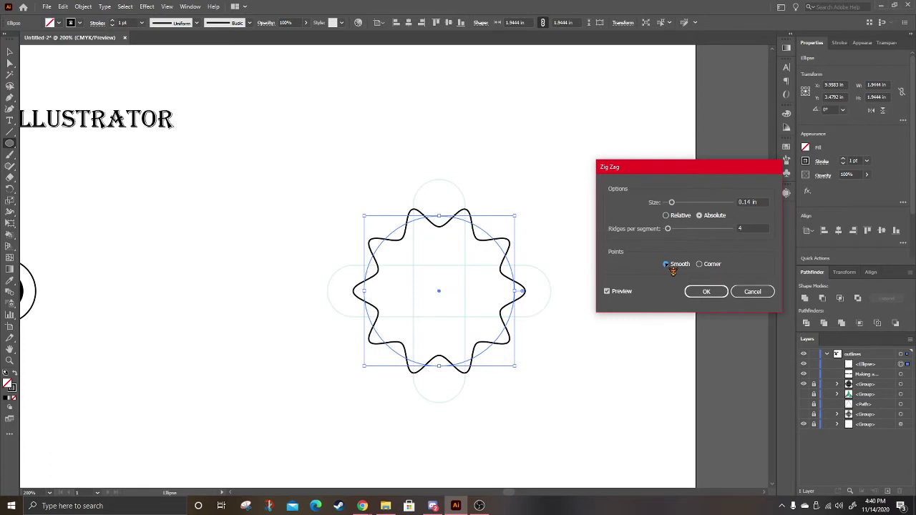
left_click(745, 202)
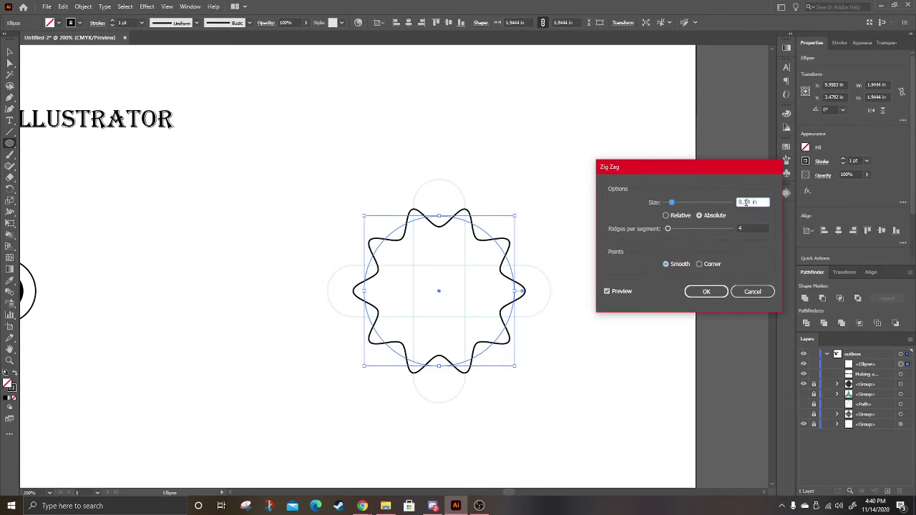
key("Down")
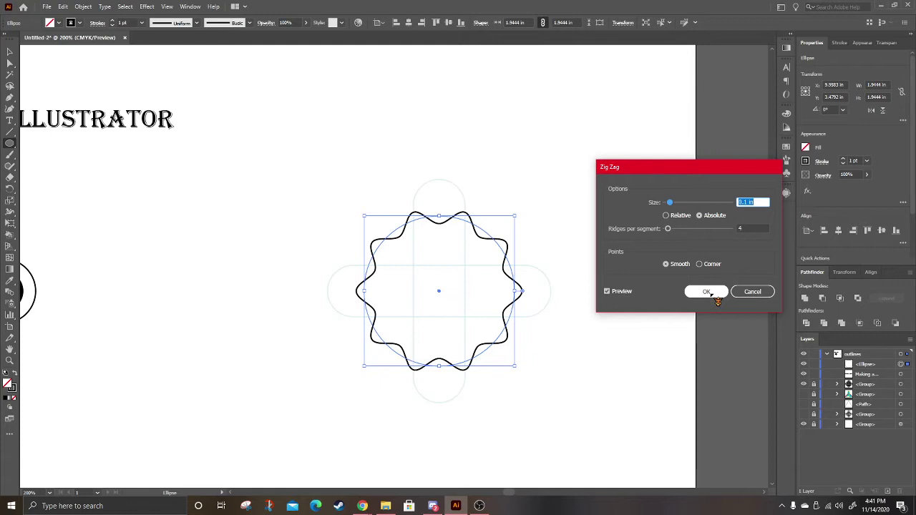
left_click(707, 292)
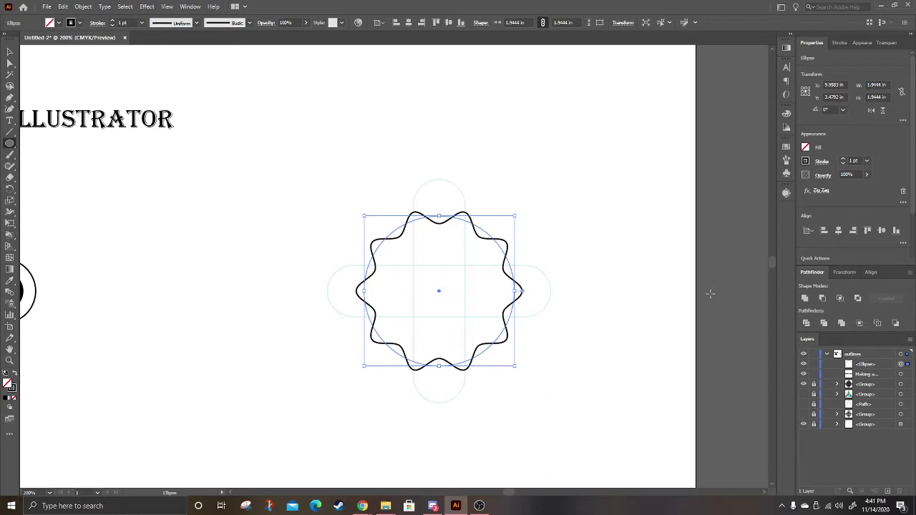
Step: Duplicate the wavy circle in place and rotate the copy to 18°
key("ctrl")
key("ctrl+c")
key("ctrl+f")
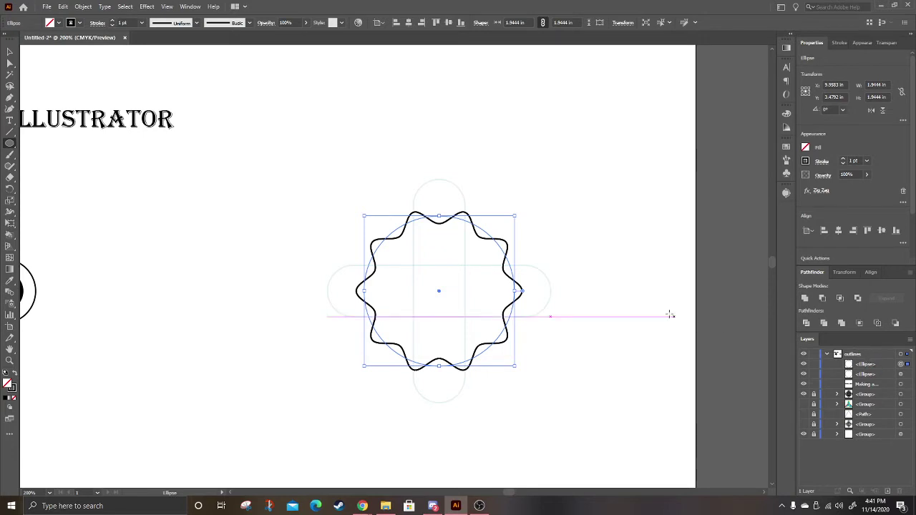
left_click(632, 26)
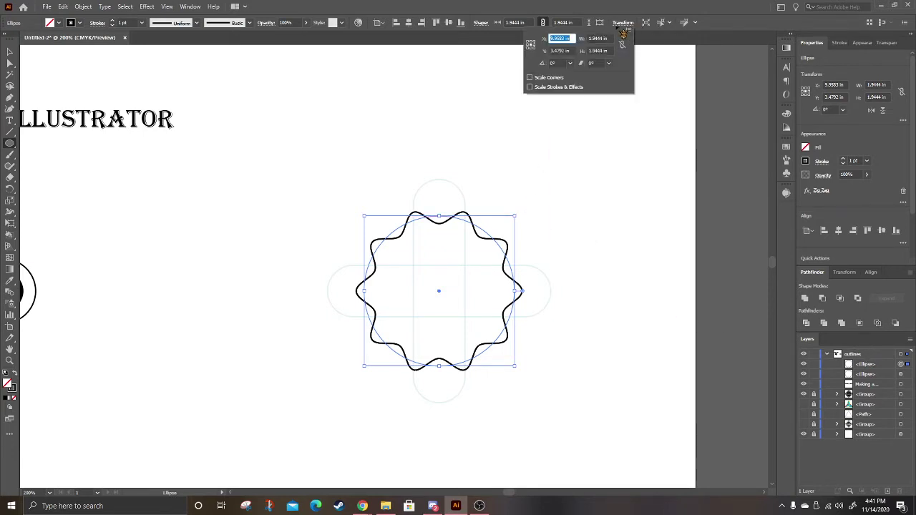
left_click(555, 63)
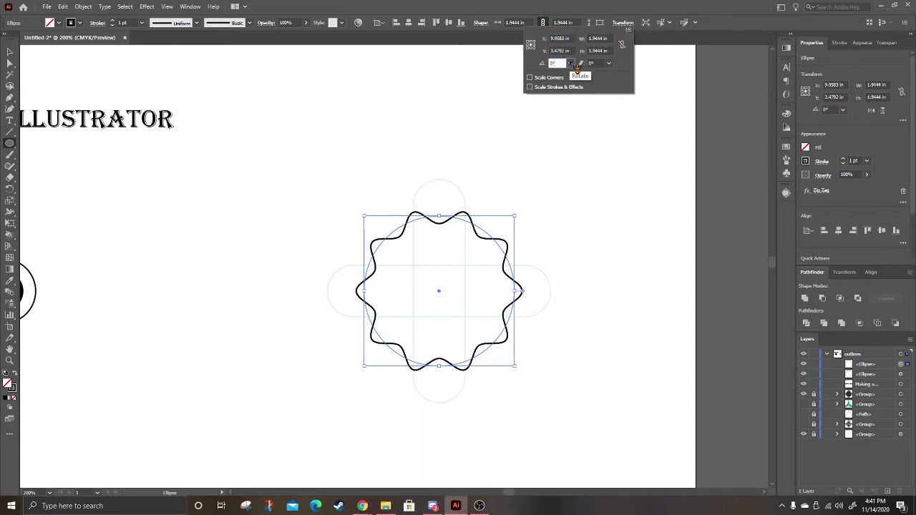
key("Up")
key("Up")
key("Up")
key("Up")
key("Up")
key("Up")
key("Up")
key("Up")
key("Up")
key("Up")
key("Up")
key("Up")
key("Up")
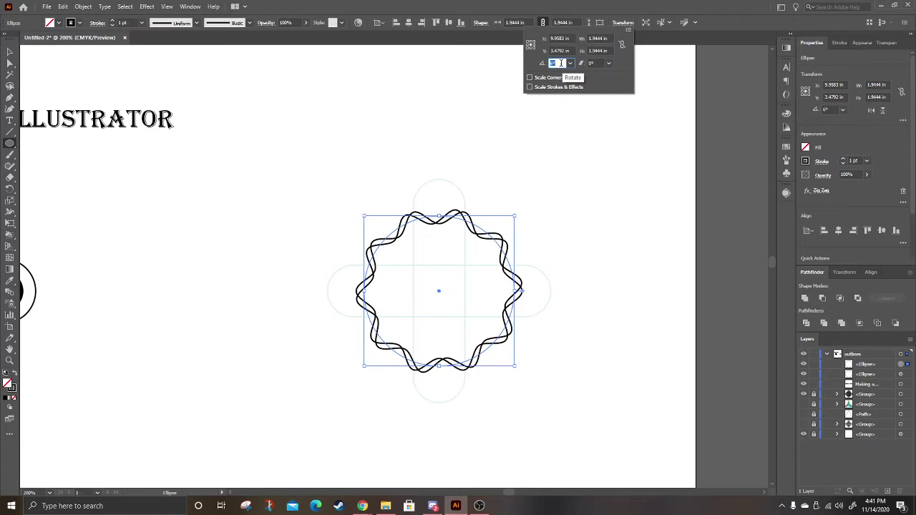
key("Up")
key("Up")
key("Up")
key("Up")
key("Up")
key("Up")
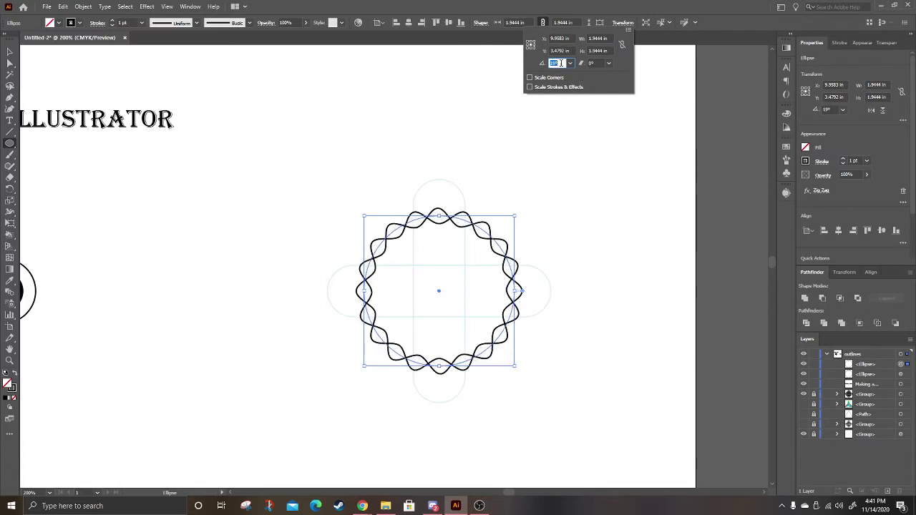
key("Down")
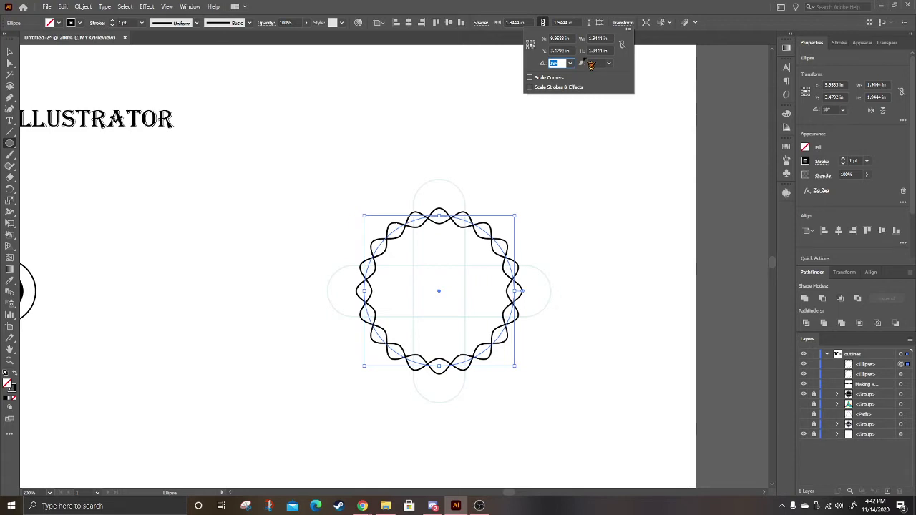
left_click(622, 24)
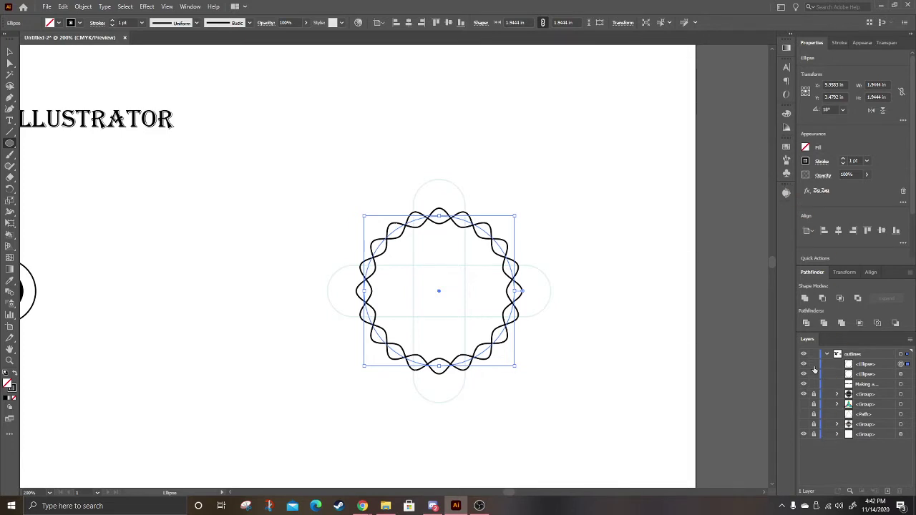
Step: Lock both wavy circles and draw a centered horizontal rounded rectangle about 2.89 by 0.67 in with fully rounded ends over the guide
left_click(813, 364)
left_click(814, 374)
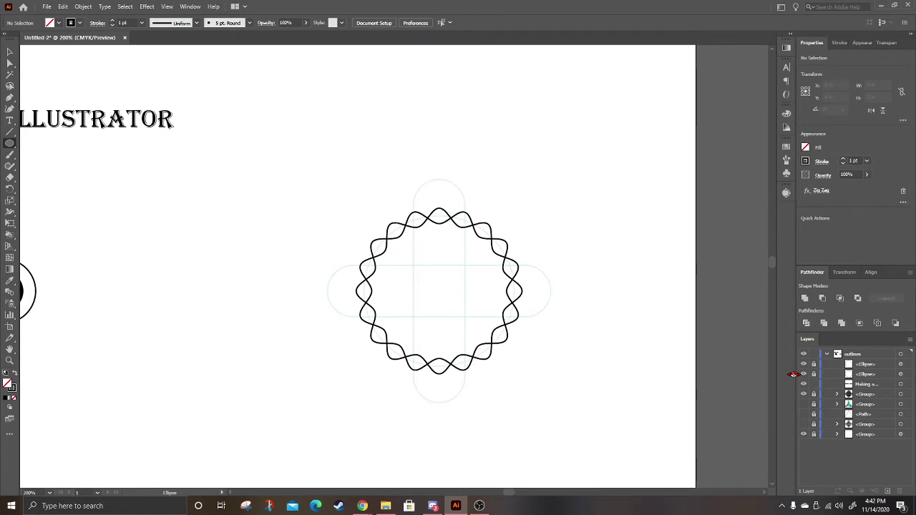
left_click(18, 151)
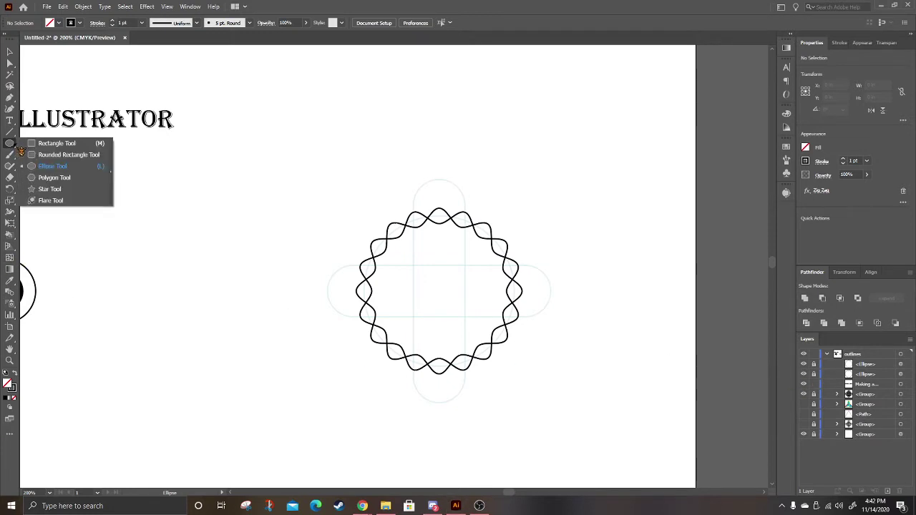
left_click(76, 156)
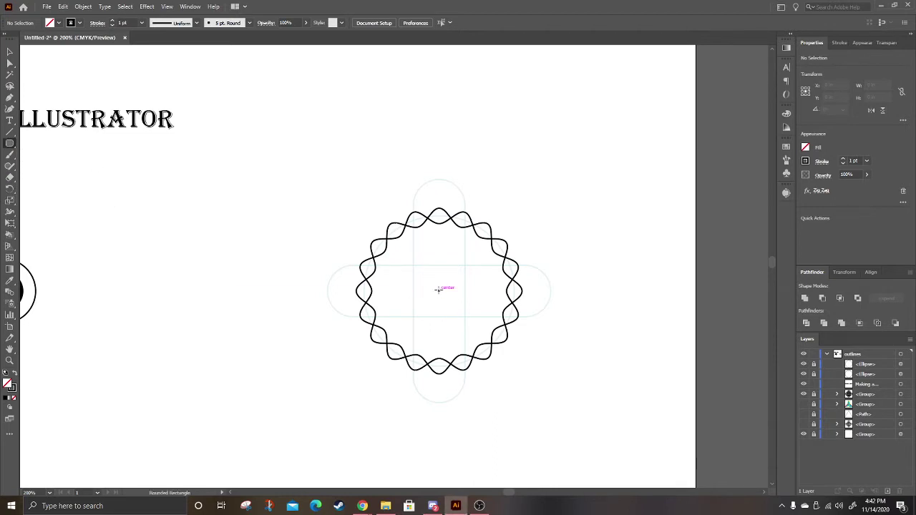
left_click_drag(438, 289, 642, 314)
key("alt")
key("Up")
key("Up")
key("Up")
key("Down")
key("Down")
key("Down")
key("Up")
key("Up")
key("Up")
key("Down")
key("Down")
key("Down")
key("Down")
key("Down")
key("Down")
key("Down")
key("Down")
key("Down")
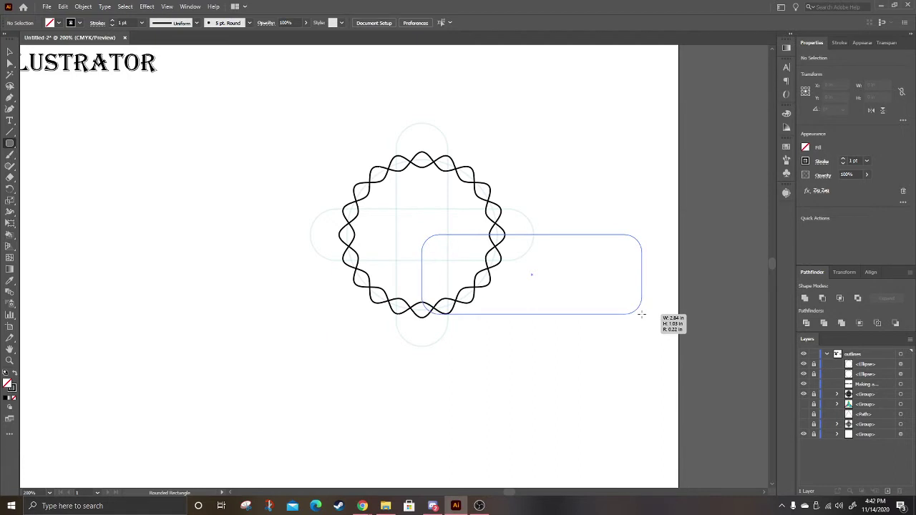
mouse_move(642, 314)
left_mouse_down()
mouse_move(722, 430)
mouse_move(626, 408)
mouse_move(676, 393)
mouse_move(384, 288)
mouse_move(387, 260)
left_mouse_up()
key("Up")
key("Up")
key("Up")
key("Up")
key("Up")
key("Up")
key("Up")
key("Up")
key("Up")
key("Up")
key("Up")
key("Up")
key("Up")
key("Up")
key("Up")
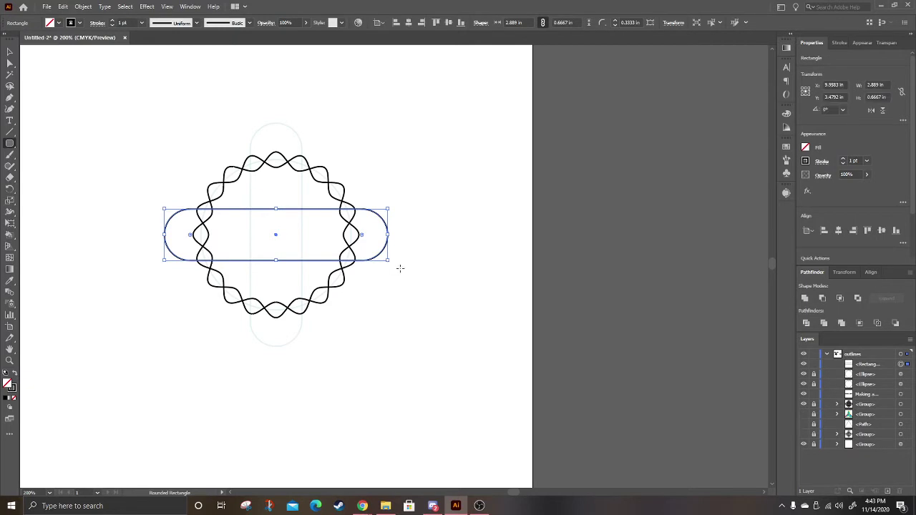
Step: Duplicate the horizontal rounded rectangle in place and rotate the copy 90° to form the cross's vertical bar
scroll(468, 294, "left", 3)
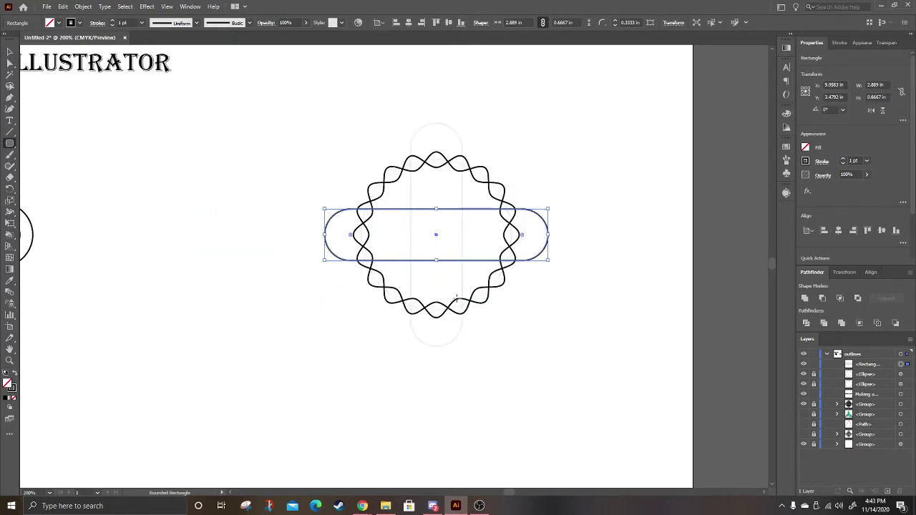
key("v")
key("ctrl")
key("ctrl+f")
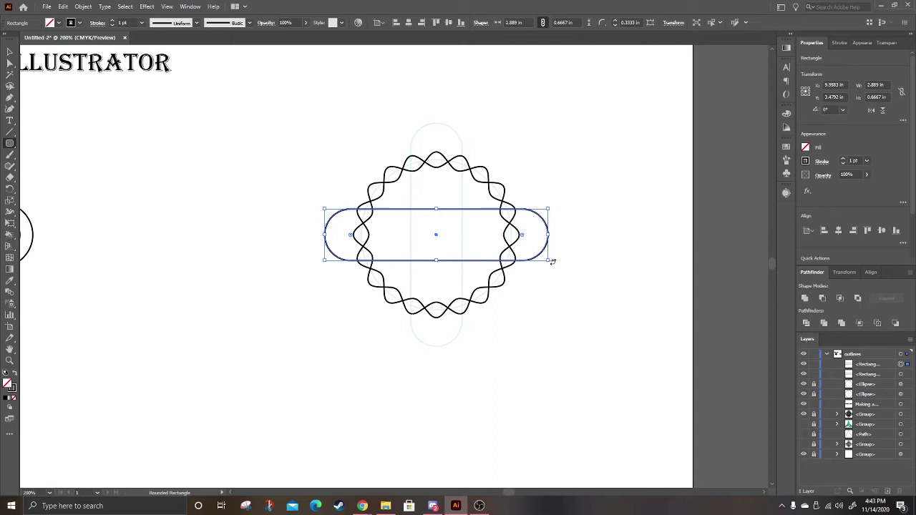
left_click_drag(552, 261, 473, 107)
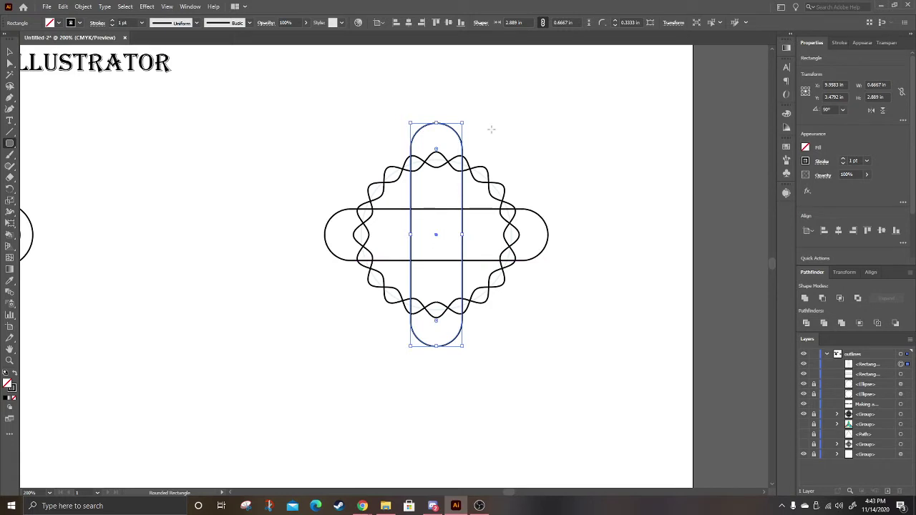
key("v")
left_click(394, 285)
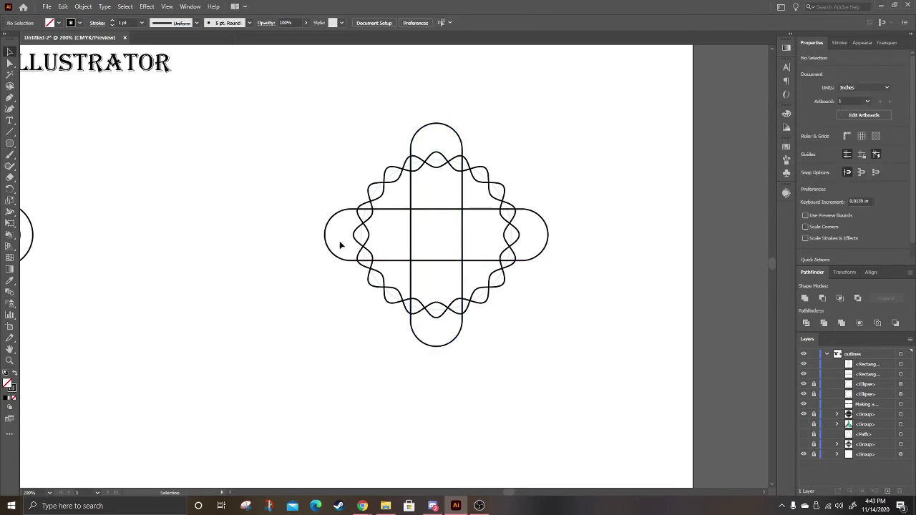
Step: Unlock both wavy circles and set the stroke weight of all four cross shapes to 10 pt
left_click(813, 384)
left_click(813, 394)
left_click_drag(275, 84, 627, 393)
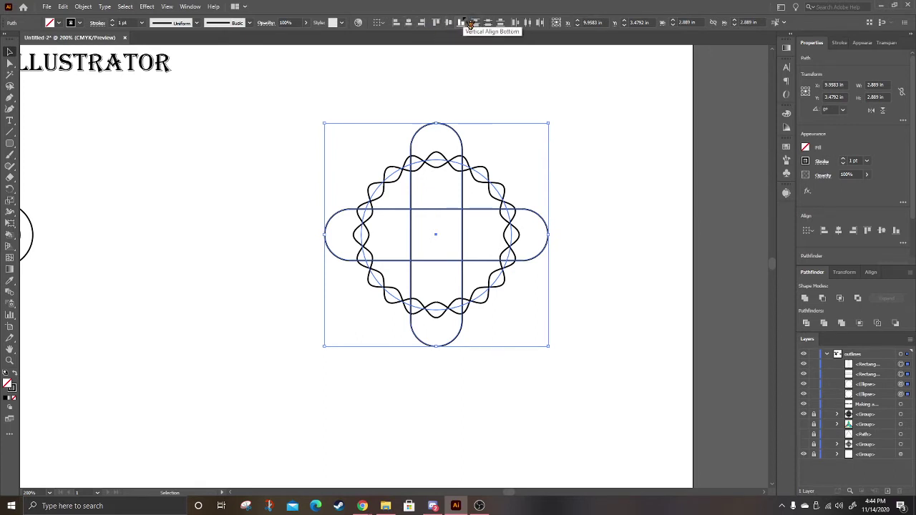
left_click(842, 43)
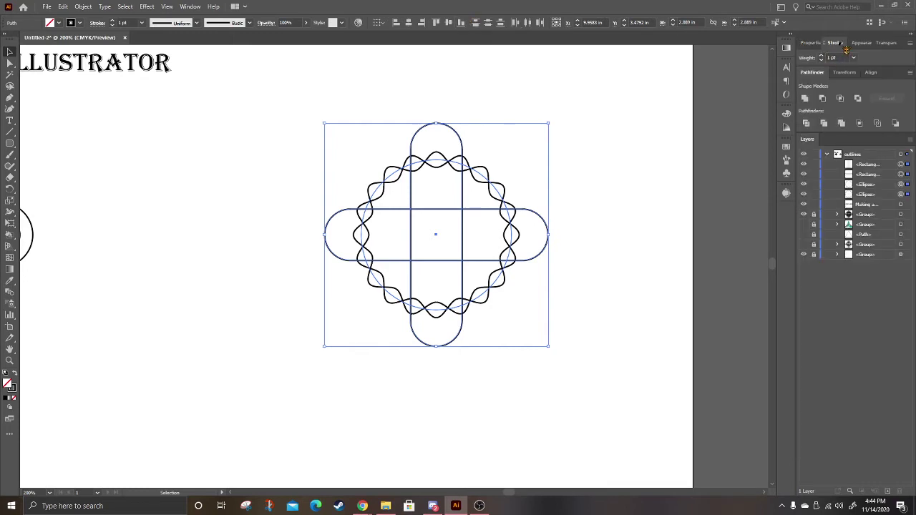
left_click(190, 7)
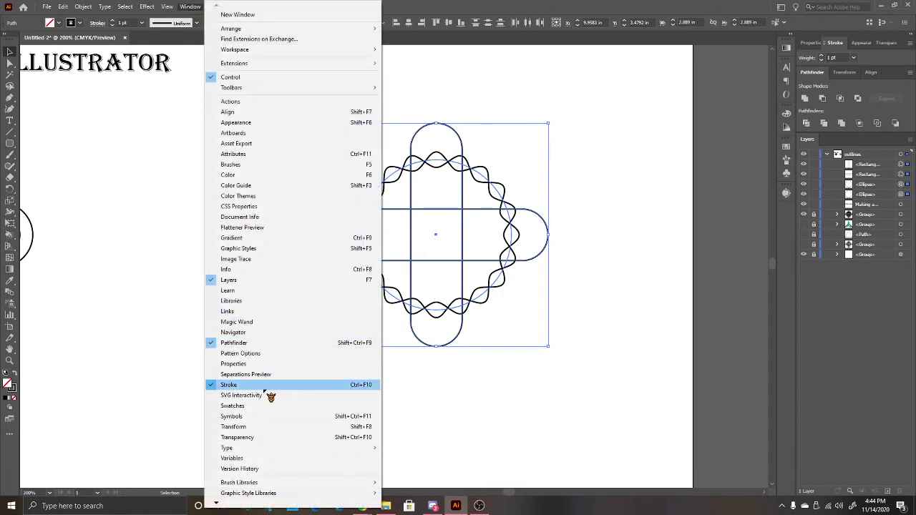
left_click(828, 61)
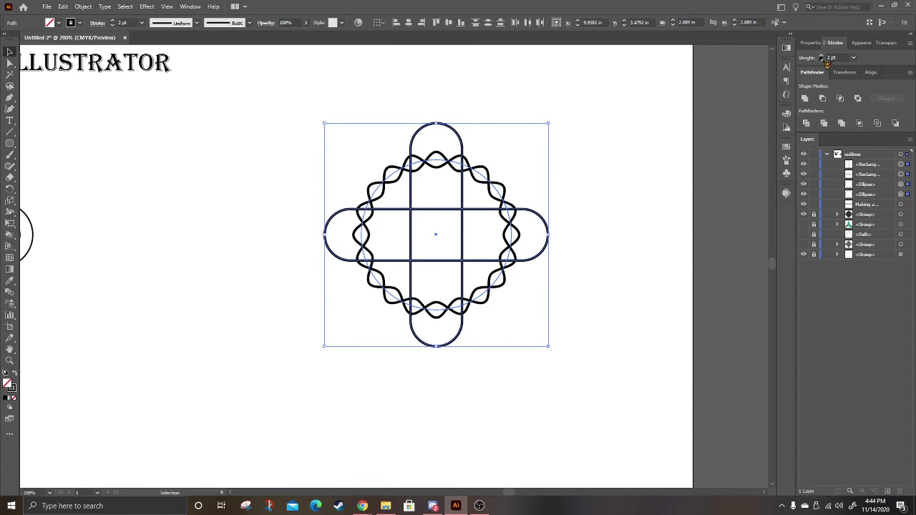
left_click(827, 62)
left_click(827, 61)
left_click(827, 61)
left_click(827, 61)
left_click(827, 61)
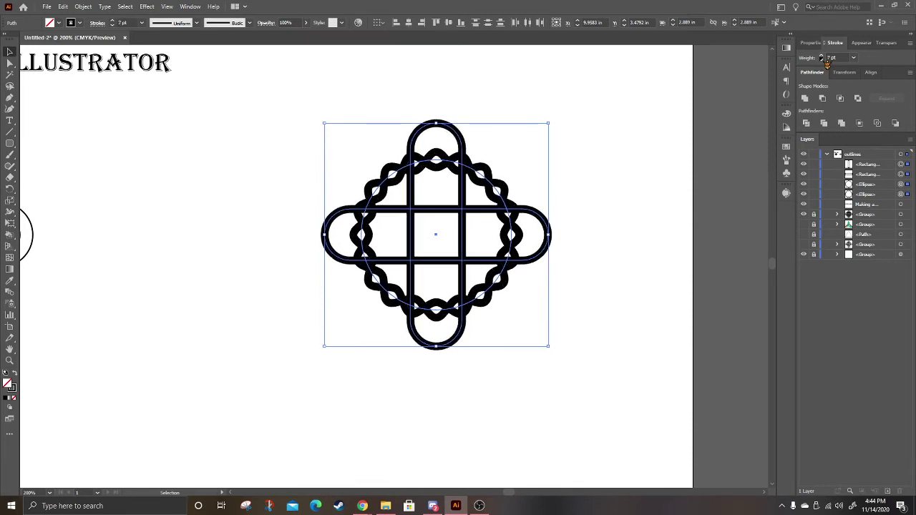
left_click(827, 62)
left_click(827, 61)
left_click(827, 61)
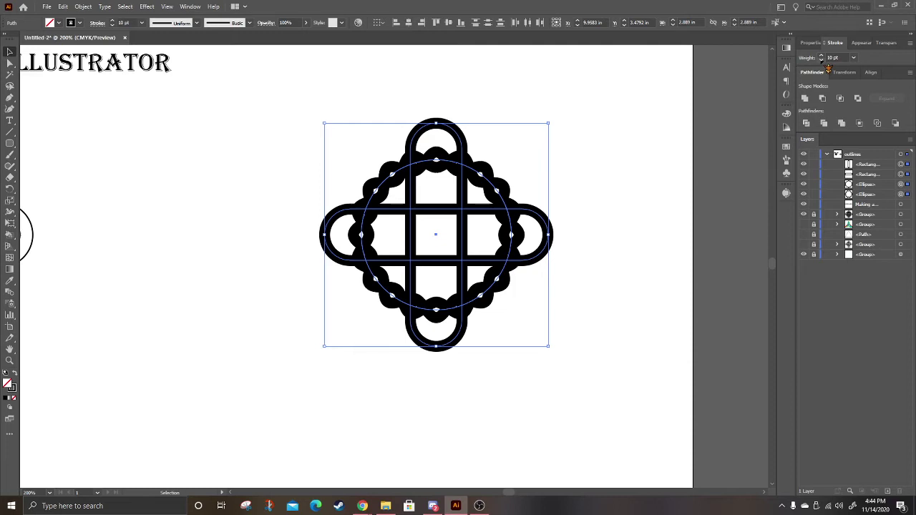
left_click(554, 90)
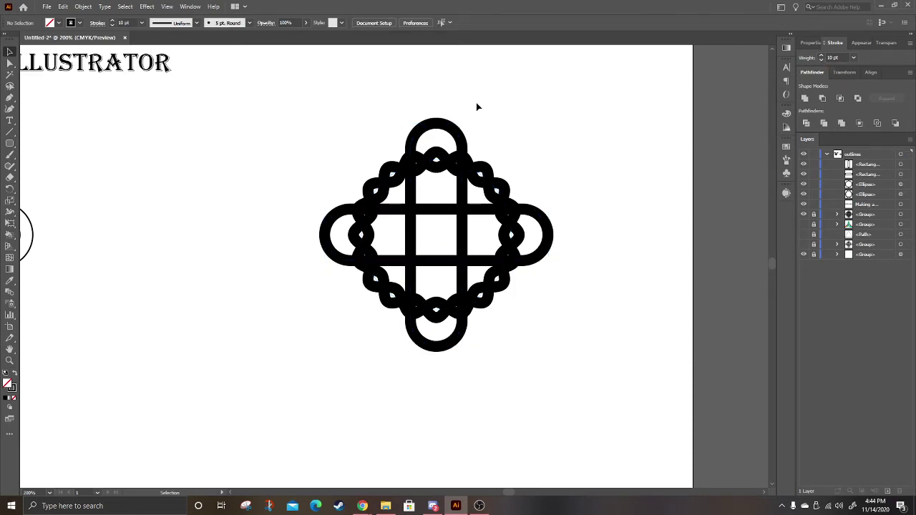
Step: Set the stroke weight of the vertical and horizontal rounded rectangles to 16 pt
left_click(459, 133)
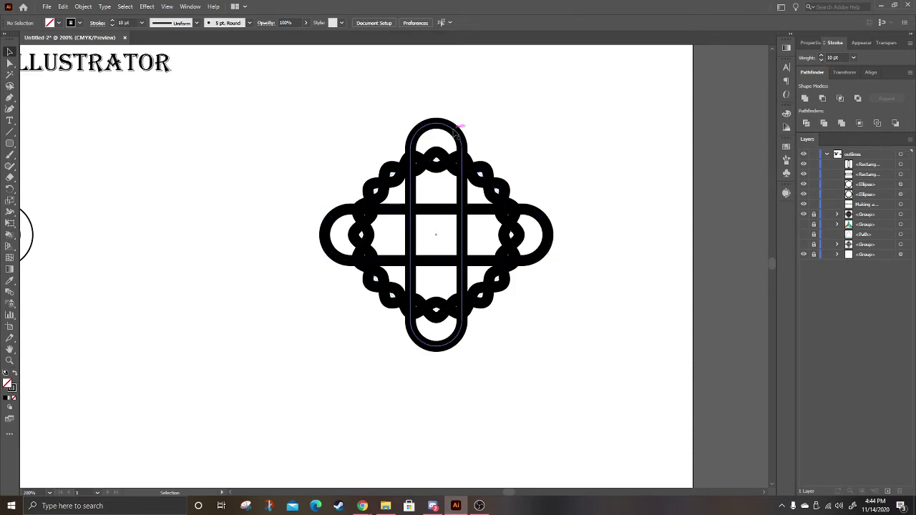
left_click(551, 232, "shift")
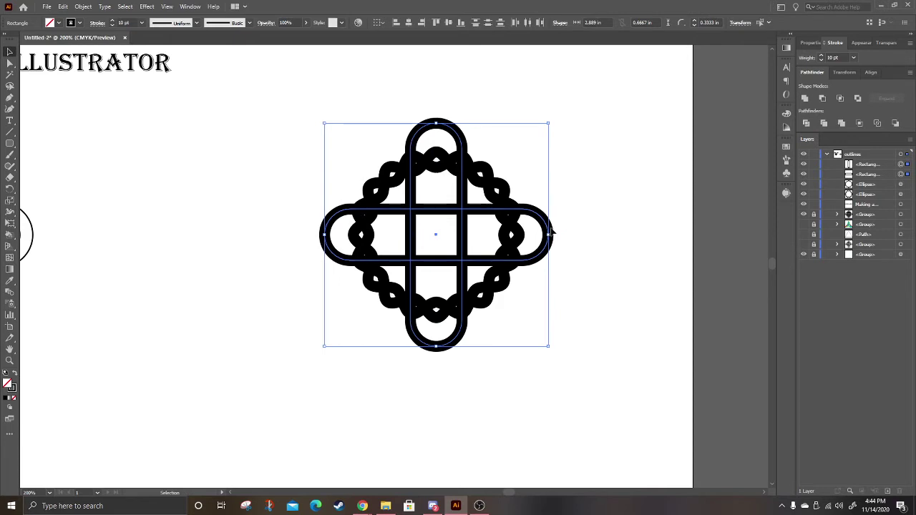
left_click(821, 56)
left_click(820, 56)
left_click(820, 56)
left_click(821, 55)
left_click(820, 56)
left_click(821, 56)
left_click(821, 55)
left_click(820, 56)
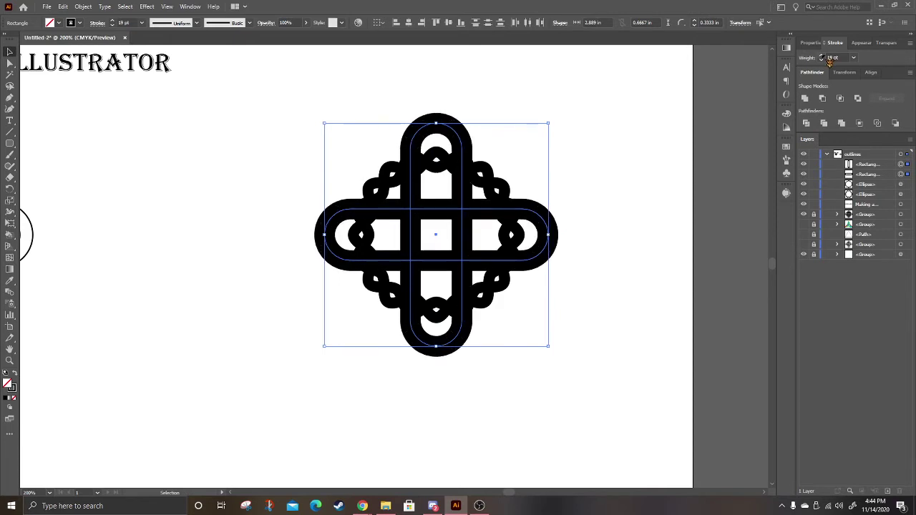
scroll(828, 63, "up", 2)
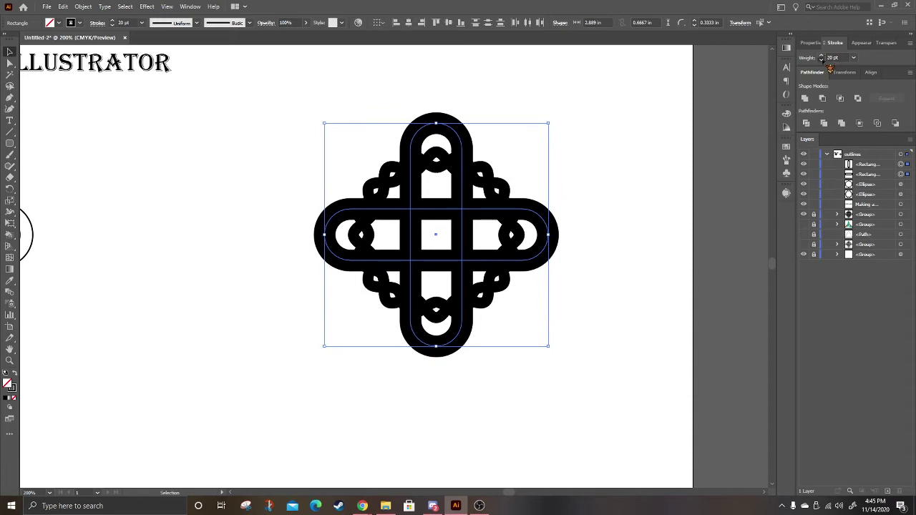
scroll(829, 67, "down", 4)
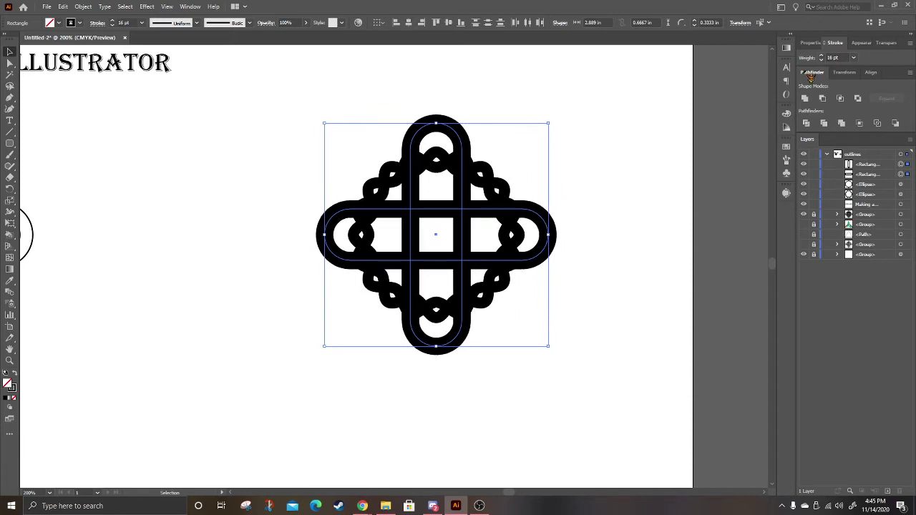
Step: Expand the appearance of all four cross shapes, and expand their fills and strokes into outlined shapes
left_click_drag(271, 97, 662, 393)
left_click(83, 7)
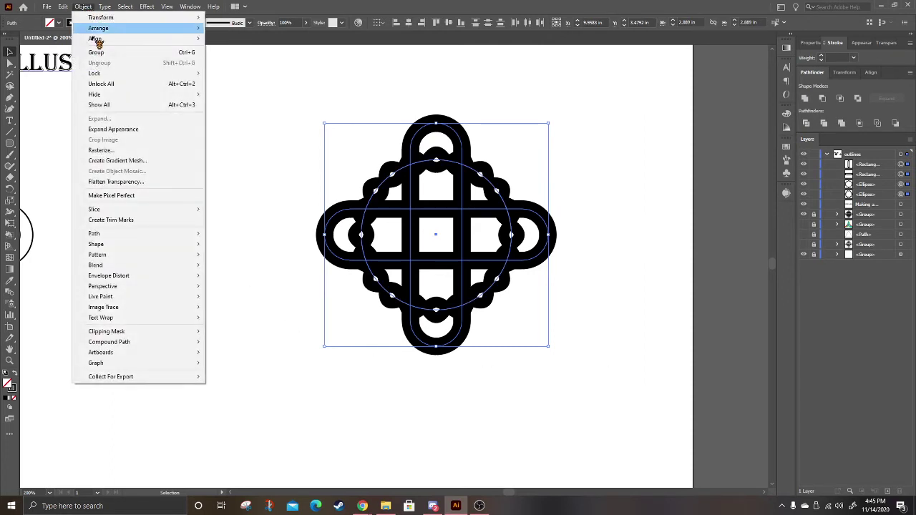
left_click(131, 132)
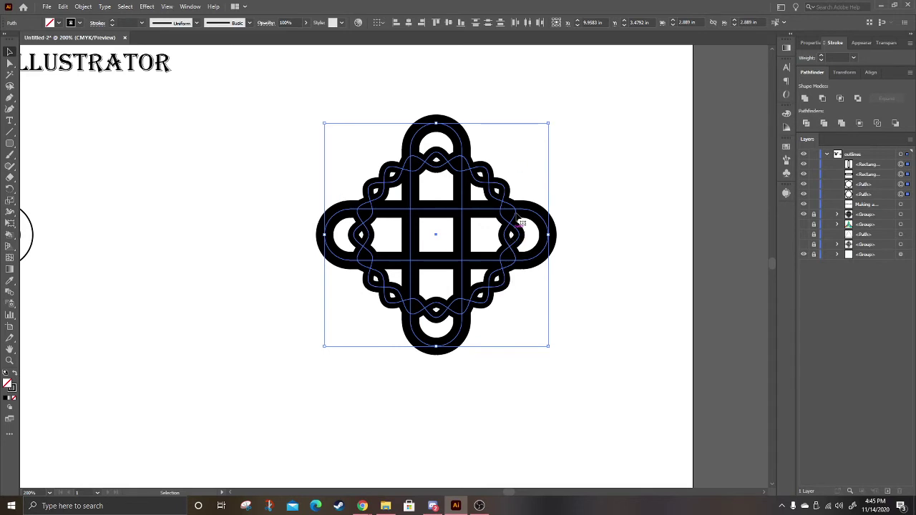
left_click(83, 6)
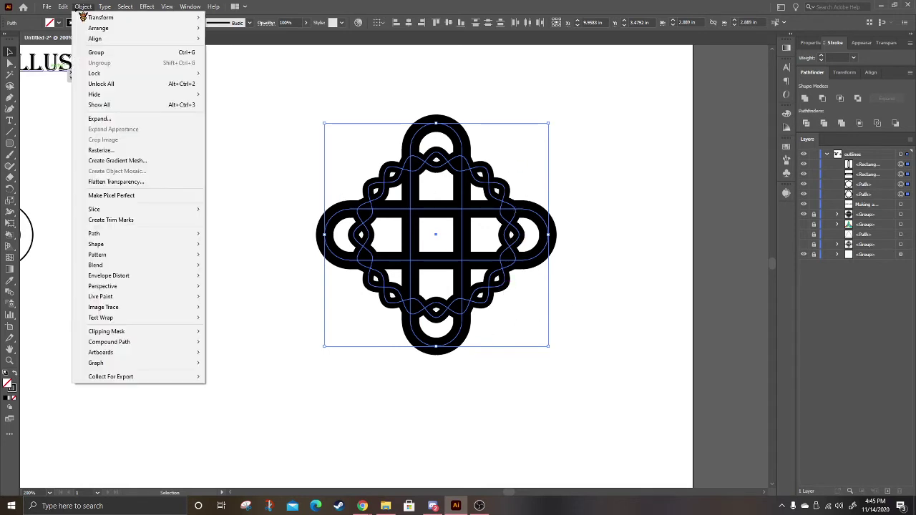
left_click(100, 118)
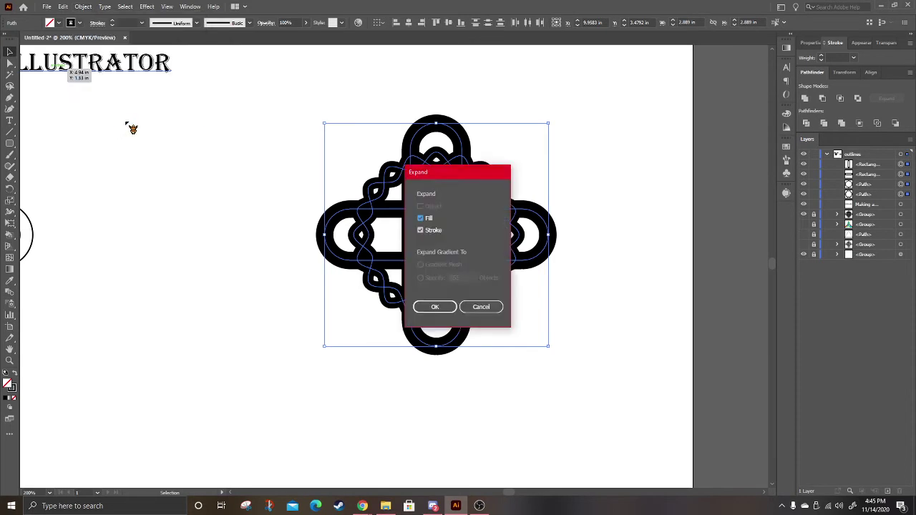
left_click(435, 306)
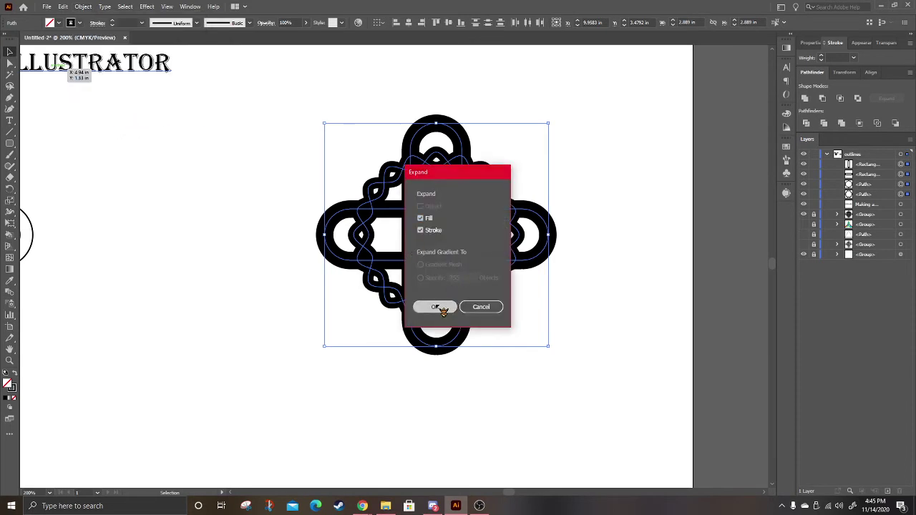
left_click(546, 233)
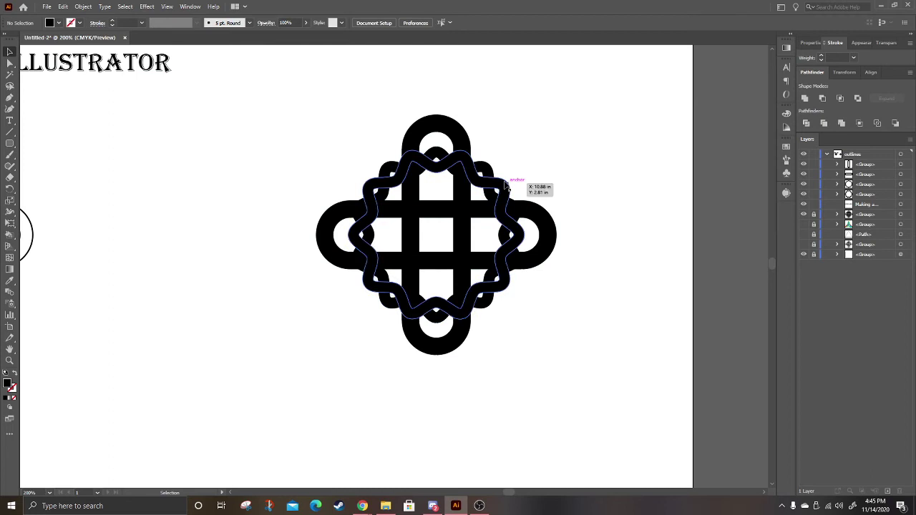
Step: With all four shapes selected, use Shape Builder to merge the central bar crossings so the two bars alternate over and under
left_click_drag(610, 387, 307, 135)
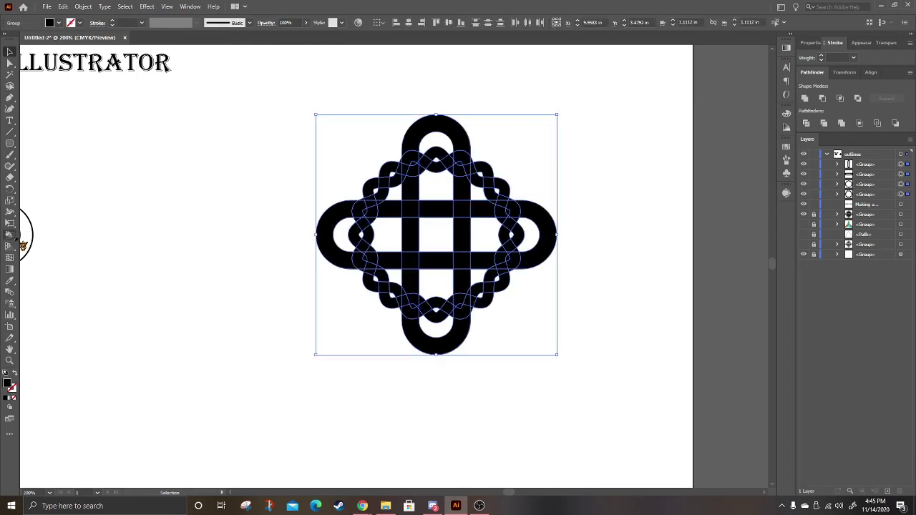
left_click(17, 242)
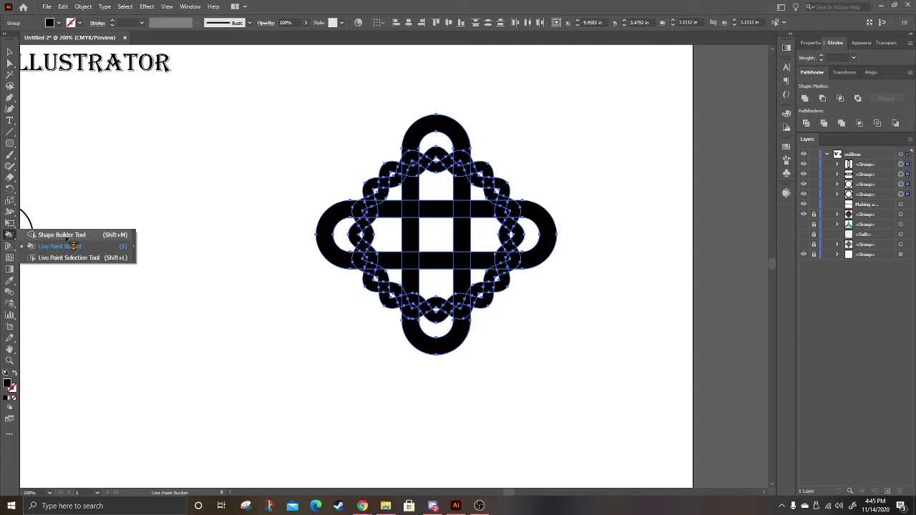
left_click(62, 234)
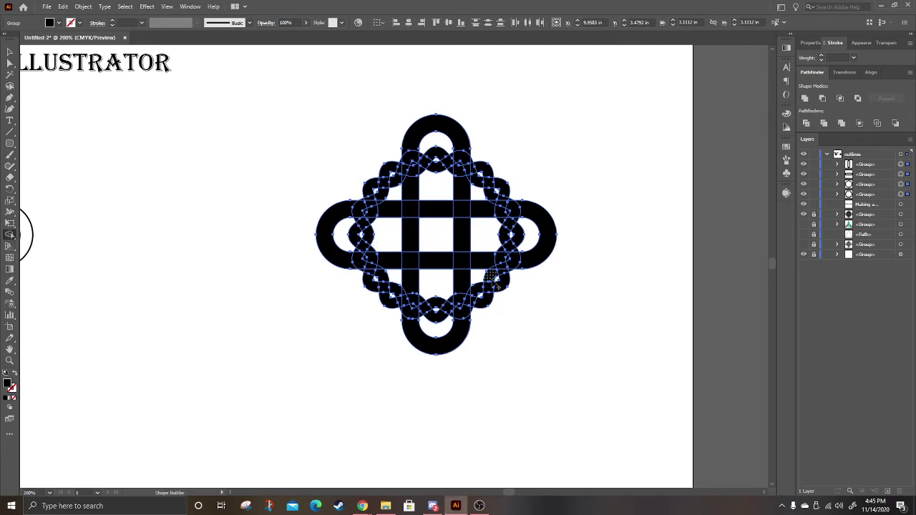
scroll(469, 251, "up", 1)
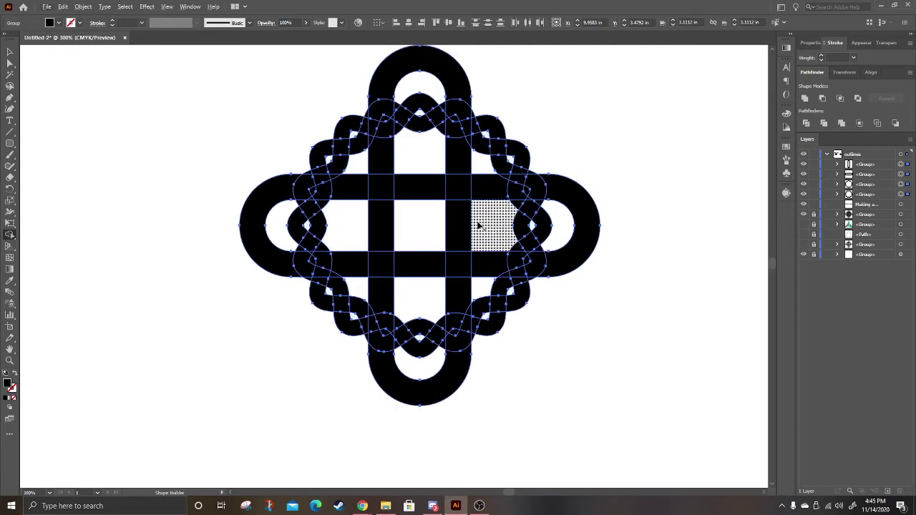
scroll(478, 222, "up", 1)
mouse_move(459, 169)
left_mouse_down()
mouse_move(451, 216)
mouse_move(459, 241)
left_mouse_up()
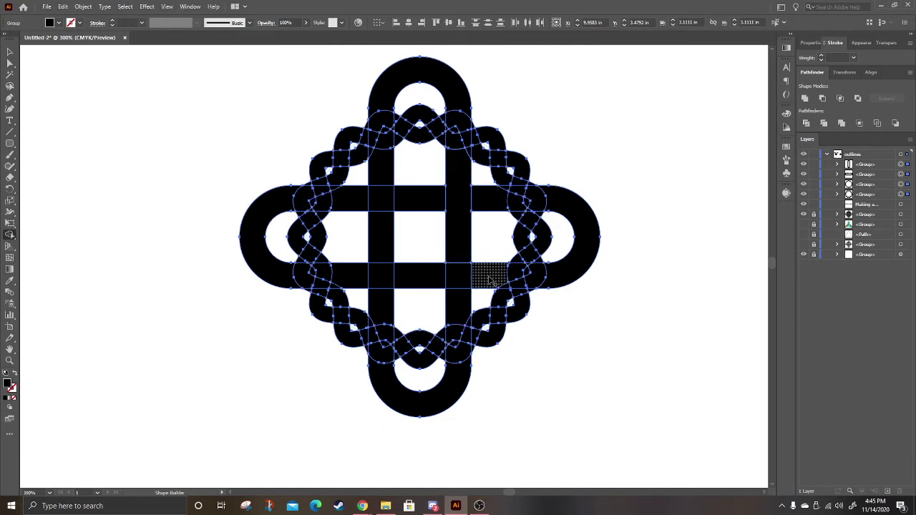
mouse_move(494, 280)
left_mouse_down()
mouse_move(389, 280)
mouse_move(383, 315)
mouse_move(386, 215)
mouse_move(424, 208)
left_mouse_up()
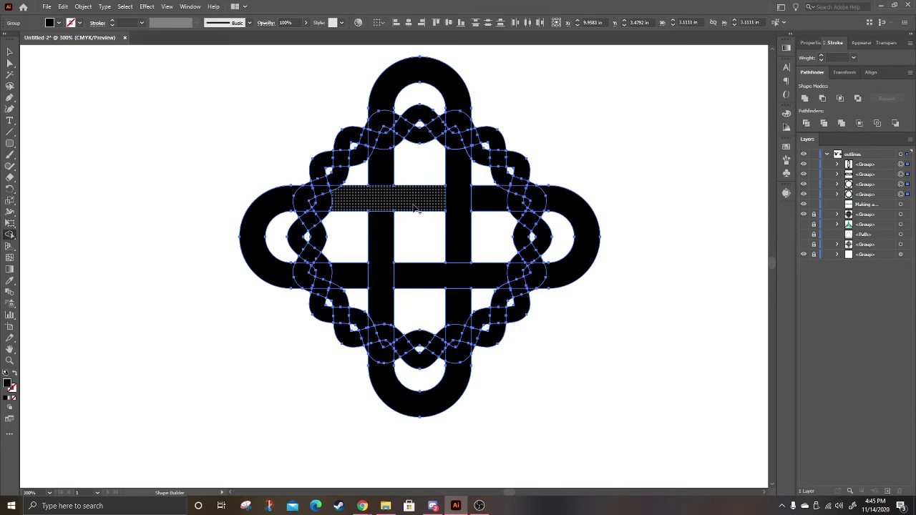
Step: Merge the vertical bar over the braid at its upper-left crossing and the horizontal bar over the braid at its upper-right crossing
scroll(415, 208, "up", 2)
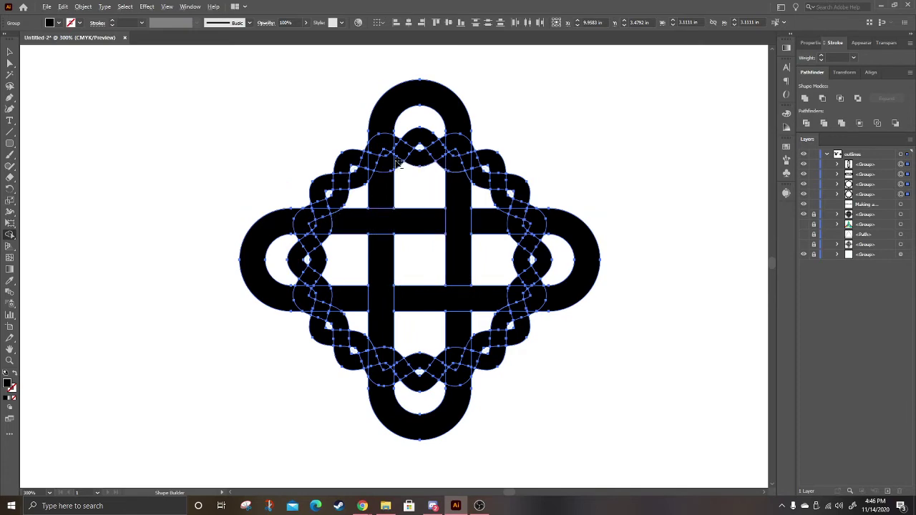
scroll(398, 158, "up", 9)
left_click_drag(359, 91, 373, 209)
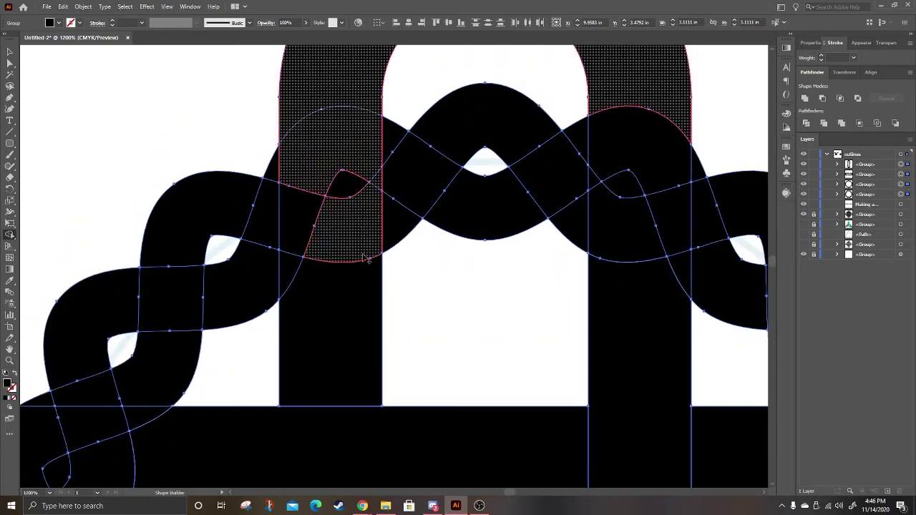
mouse_move(363, 255)
left_mouse_down()
mouse_move(302, 240)
mouse_move(321, 176)
mouse_move(367, 175)
left_mouse_up()
scroll(429, 203, "down", 6)
scroll(505, 250, "up", 4)
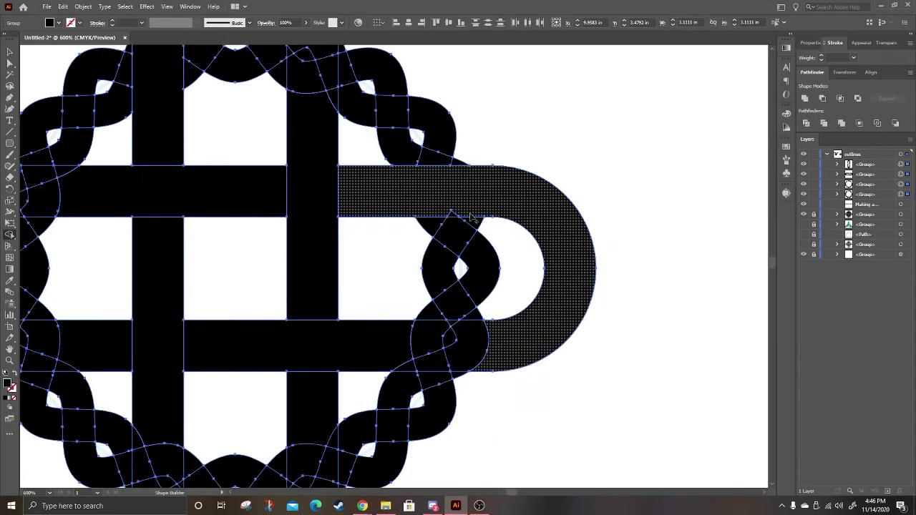
left_click_drag(470, 216, 450, 219)
Step: Merge the vertical bar over the braid at its lower-right crossing and the horizontal bar over the braid at its lower-left crossing
scroll(460, 221, "down", 4)
mouse_move(327, 289)
left_mouse_down()
mouse_move(337, 326)
mouse_move(322, 369)
left_mouse_up()
left_click_drag(307, 327, 319, 365)
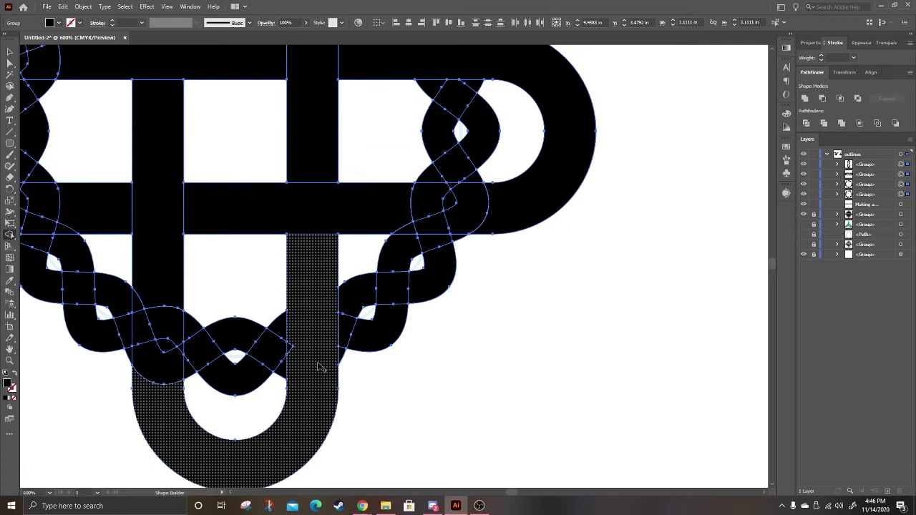
scroll(229, 279, "left", 6)
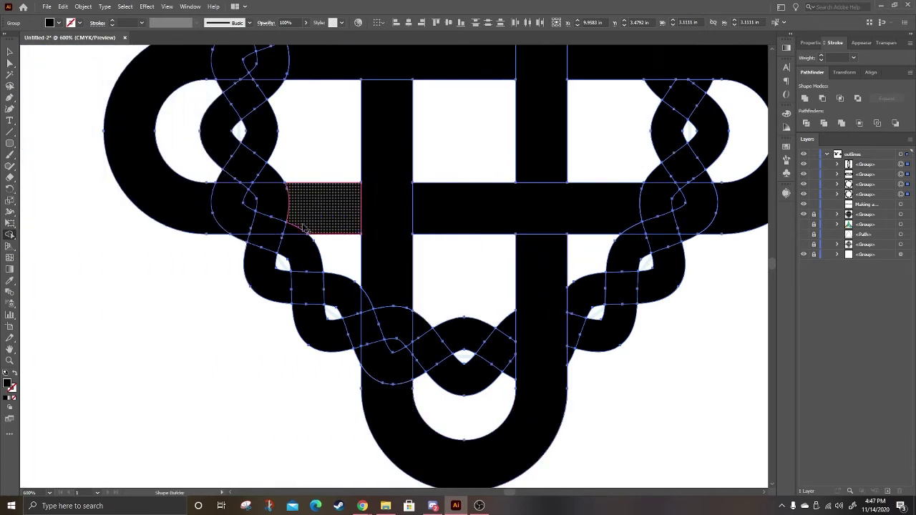
left_click_drag(303, 227, 220, 206)
Step: Merge the wavy strand segments along the braid's upper half so they alternate over and under and cross over the vertical bar's right side
scroll(220, 206, "up", 7)
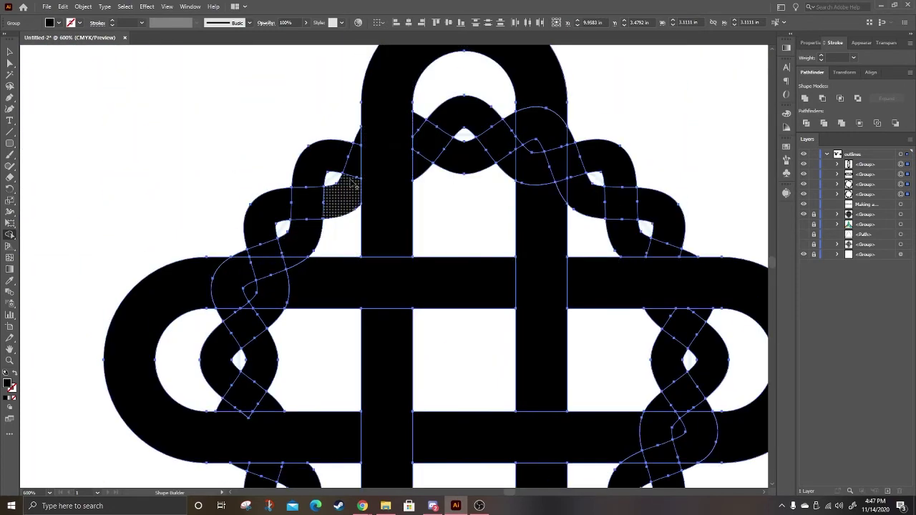
left_click_drag(344, 192, 277, 204)
mouse_move(352, 162)
left_mouse_down()
mouse_move(336, 162)
mouse_move(386, 172)
left_mouse_up()
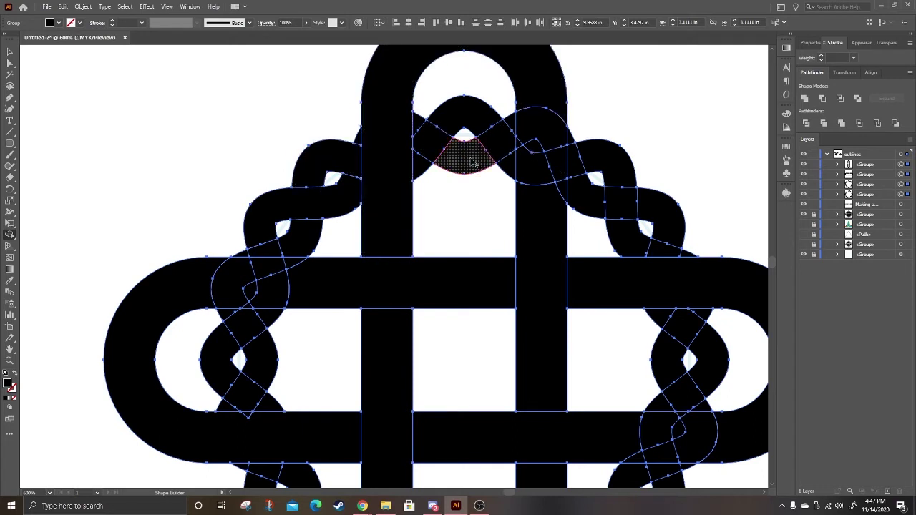
left_click_drag(470, 159, 420, 128)
mouse_move(532, 170)
left_mouse_down()
mouse_move(472, 122)
mouse_move(512, 144)
mouse_move(529, 171)
mouse_move(515, 127)
mouse_move(569, 138)
left_mouse_up()
mouse_move(593, 198)
left_mouse_down()
mouse_move(561, 145)
mouse_move(562, 187)
left_mouse_up()
left_click_drag(630, 235, 617, 174)
left_click_drag(665, 245, 665, 244)
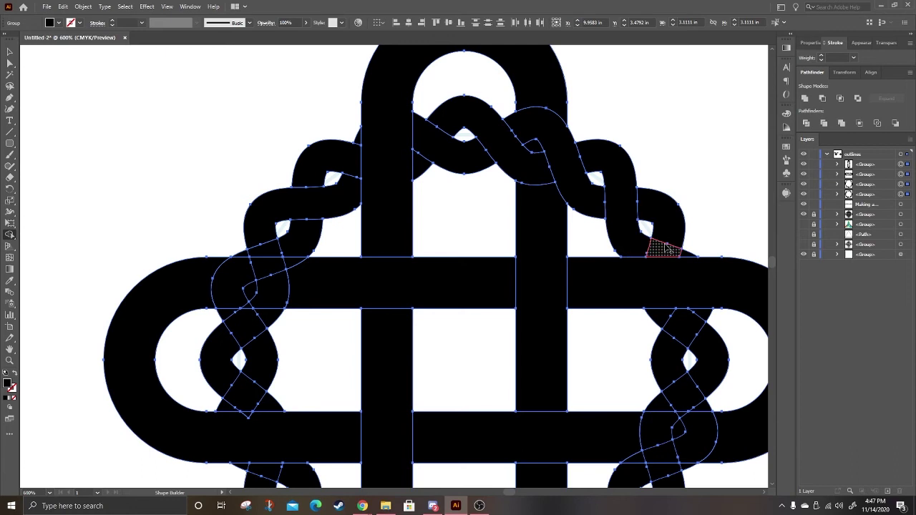
Step: Merge the braid's strands along its lower half, passing them over the horizontal bar at lower right and the vertical bar at lower left
scroll(665, 247, "down", 2)
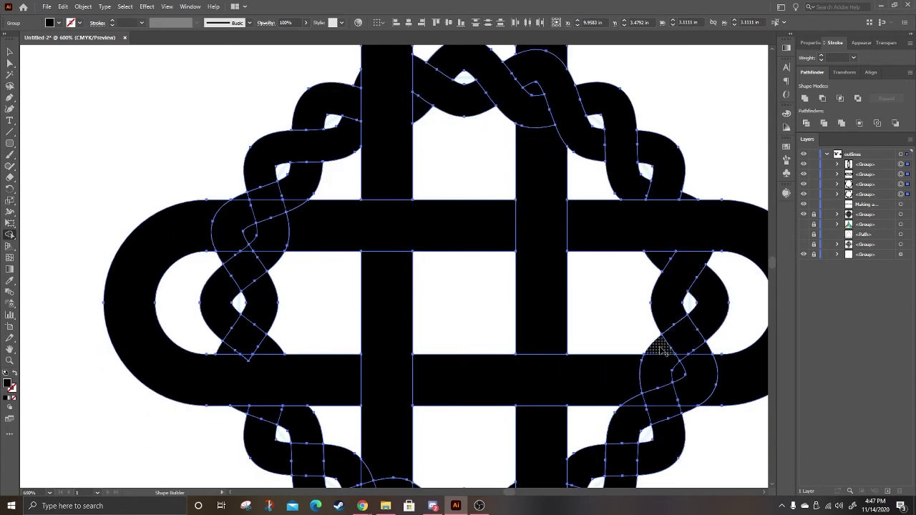
left_click_drag(664, 351, 705, 304)
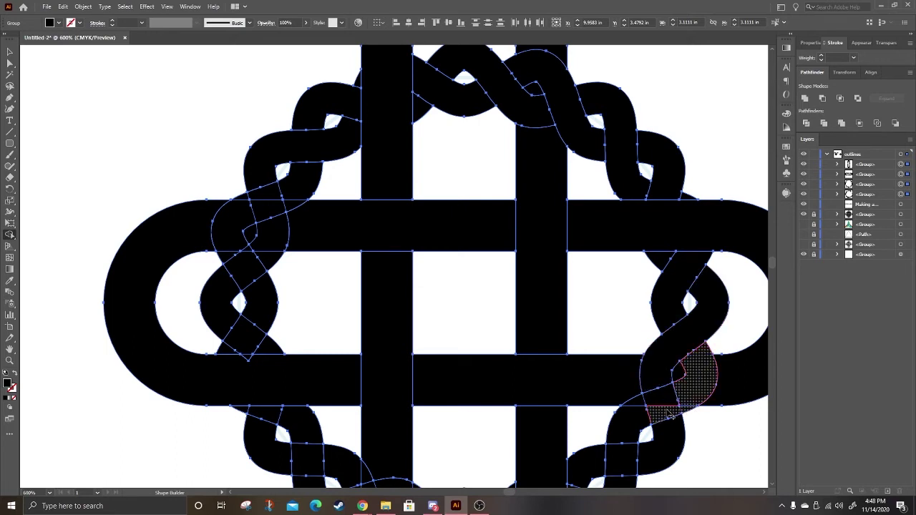
scroll(665, 356, "down", 3)
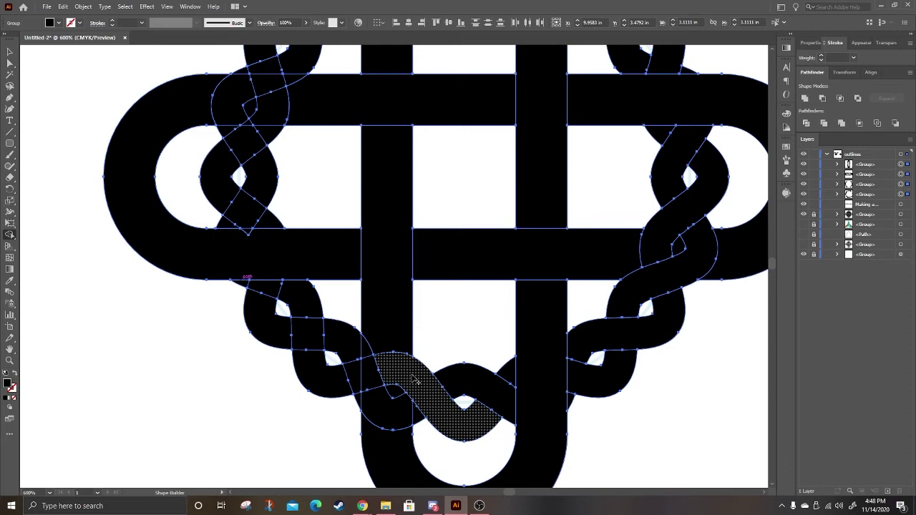
left_click_drag(413, 412, 417, 415)
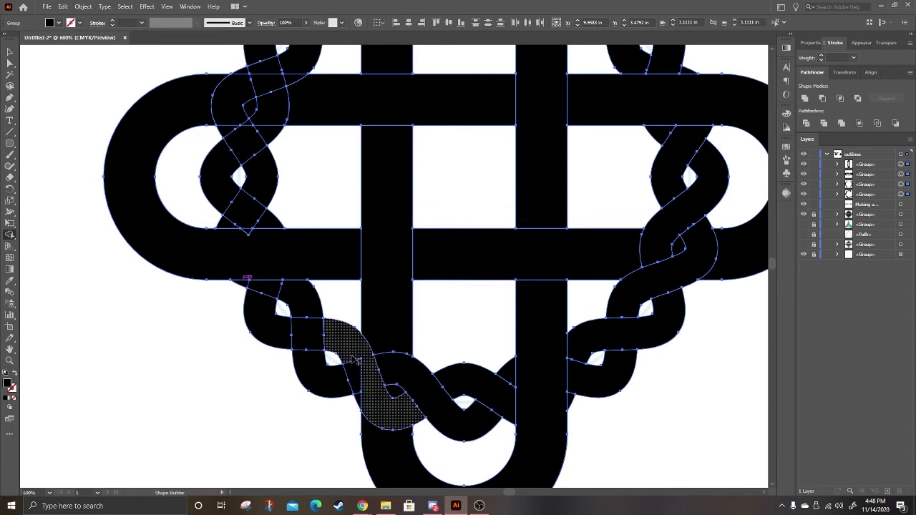
left_click_drag(358, 350, 361, 397)
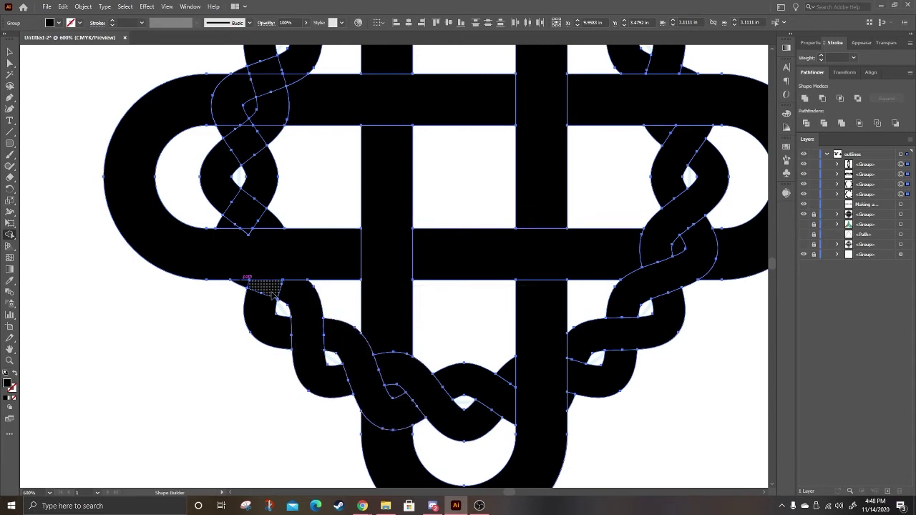
Step: Merge the braid's left-side strands into an alternating weave that passes over the horizontal bar at its upper-left crossing
scroll(267, 322, "up", 3)
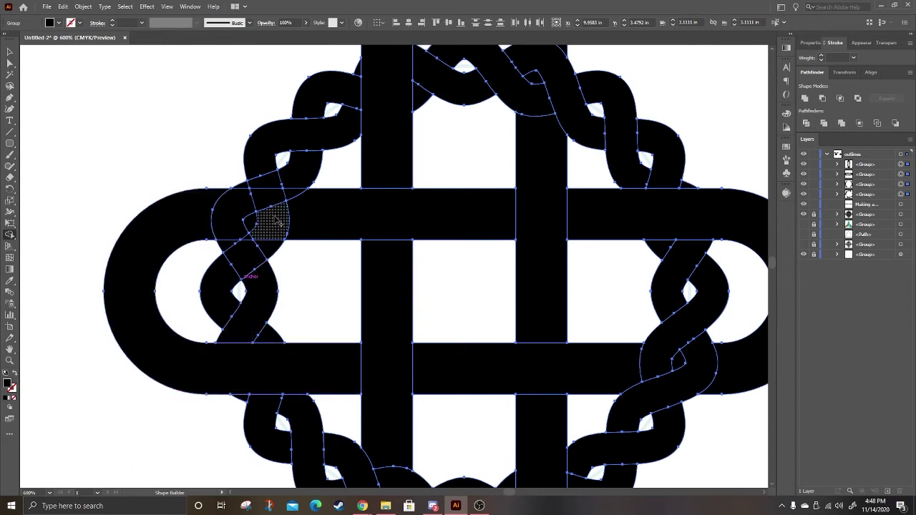
mouse_move(275, 218)
left_mouse_down()
mouse_move(264, 264)
mouse_move(229, 281)
mouse_move(242, 242)
left_mouse_up()
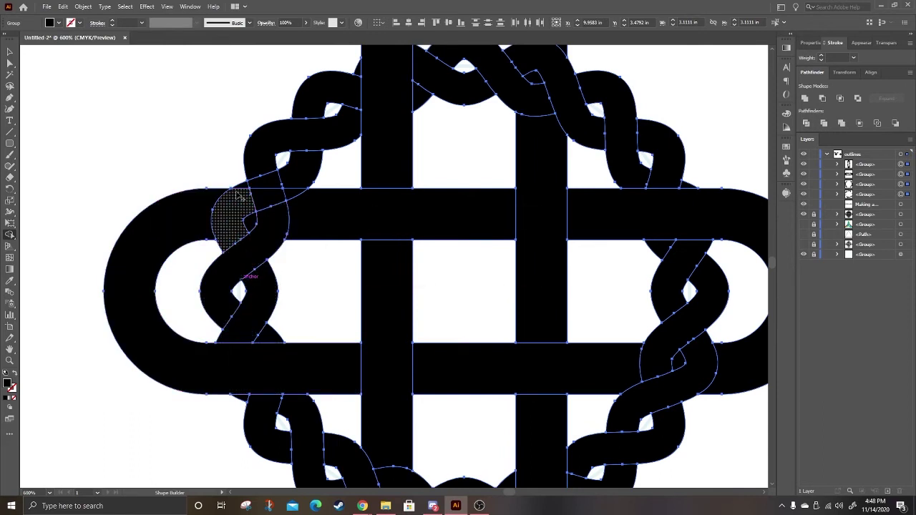
mouse_move(238, 195)
left_mouse_down()
mouse_move(298, 175)
mouse_move(266, 198)
left_mouse_up()
scroll(267, 198, "up", 4)
scroll(299, 226, "down", 3)
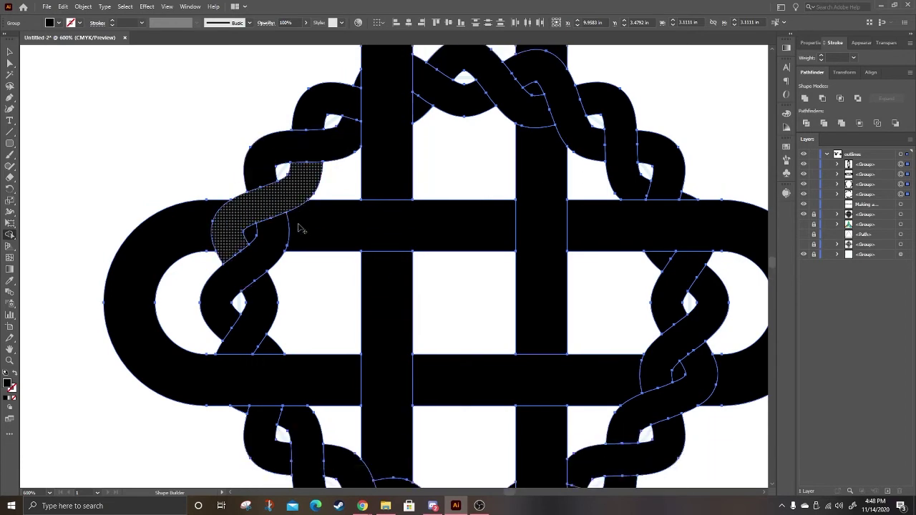
scroll(422, 261, "down", 4)
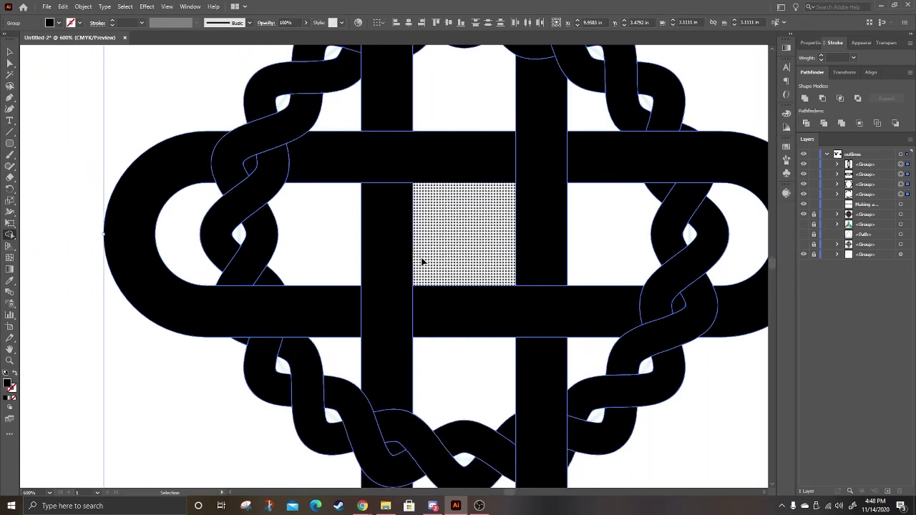
scroll(424, 264, "right", 3)
scroll(427, 287, "up", 6)
scroll(410, 263, "down", 4)
scroll(417, 263, "down", 2)
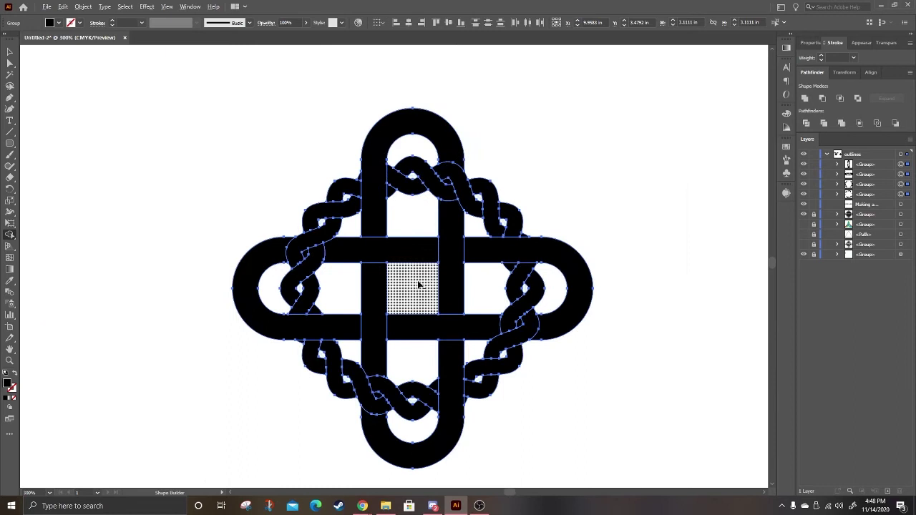
Step: Examine the woven crossings of the bars and the braid around the whole knot for the correct over-under order
scroll(418, 285, "up", 1)
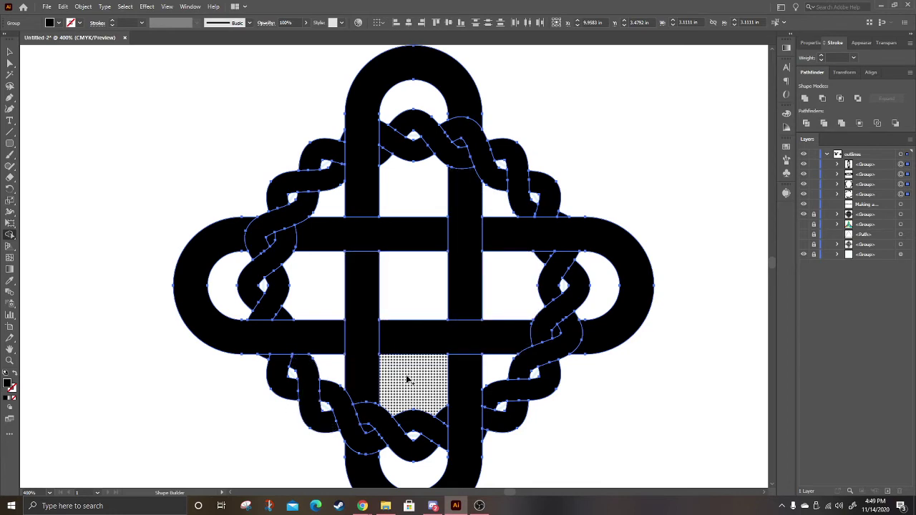
scroll(472, 388, "down", 1)
scroll(473, 389, "down", 1)
scroll(484, 401, "up", 3)
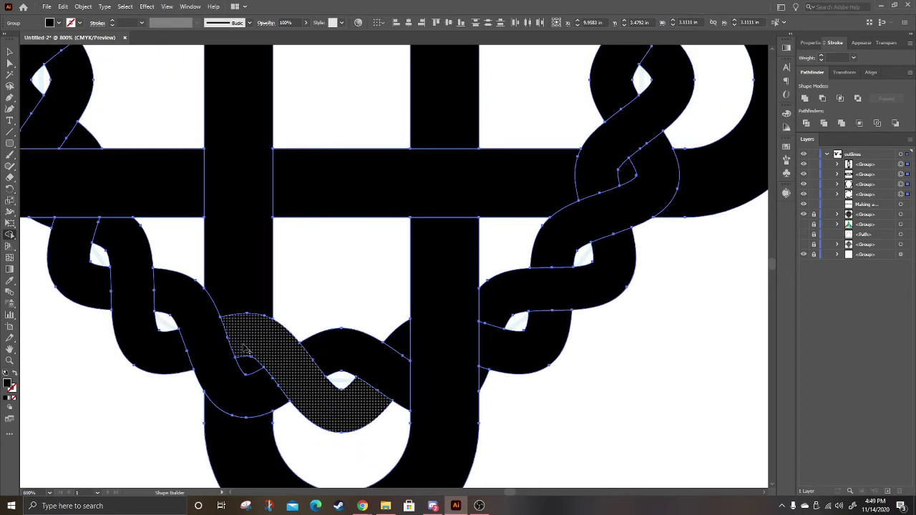
scroll(255, 351, "up", 1)
scroll(256, 350, "up", 1)
scroll(247, 345, "left", 3)
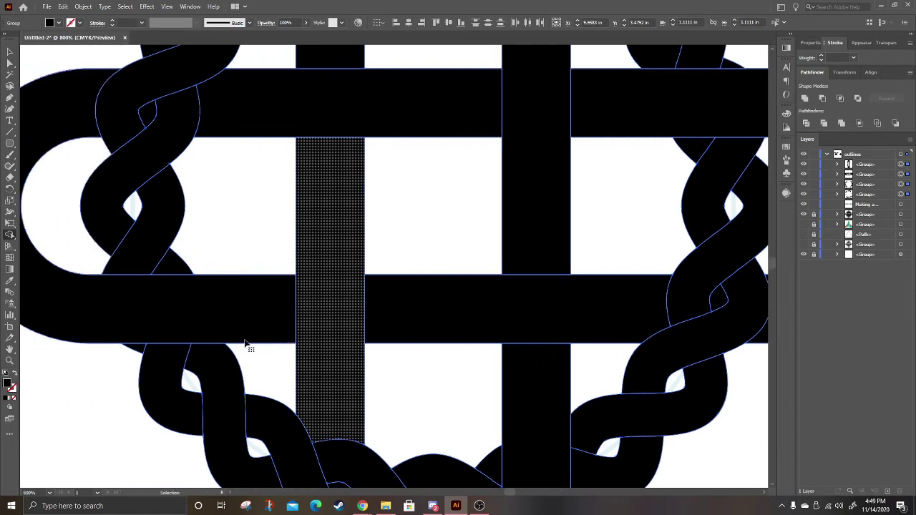
scroll(266, 322, "up", 1)
scroll(275, 302, "up", 4)
scroll(274, 300, "down", 4)
scroll(274, 300, "right", 4)
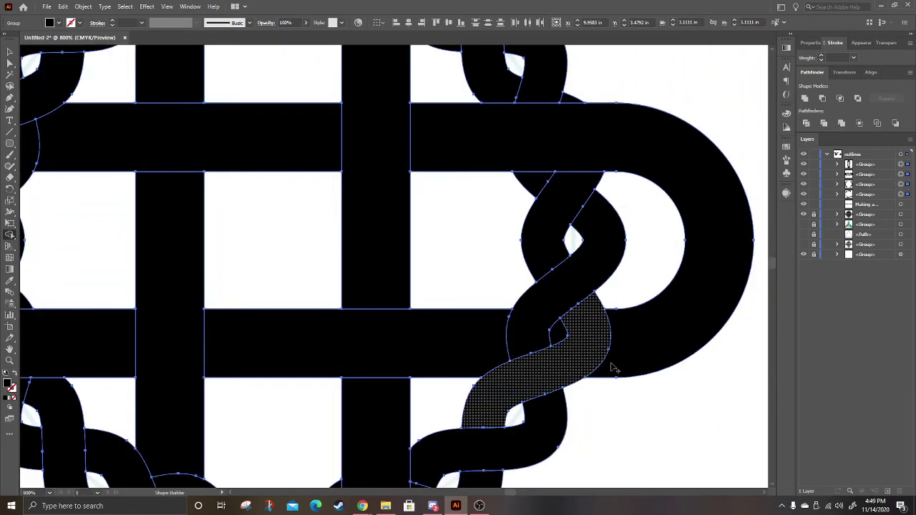
scroll(440, 276, "down", 1)
scroll(432, 272, "up", 1)
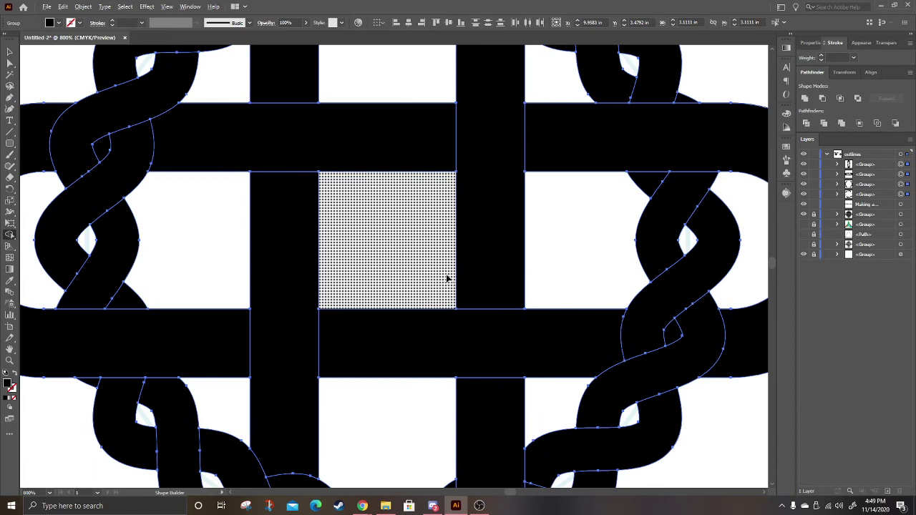
scroll(446, 279, "down", 1)
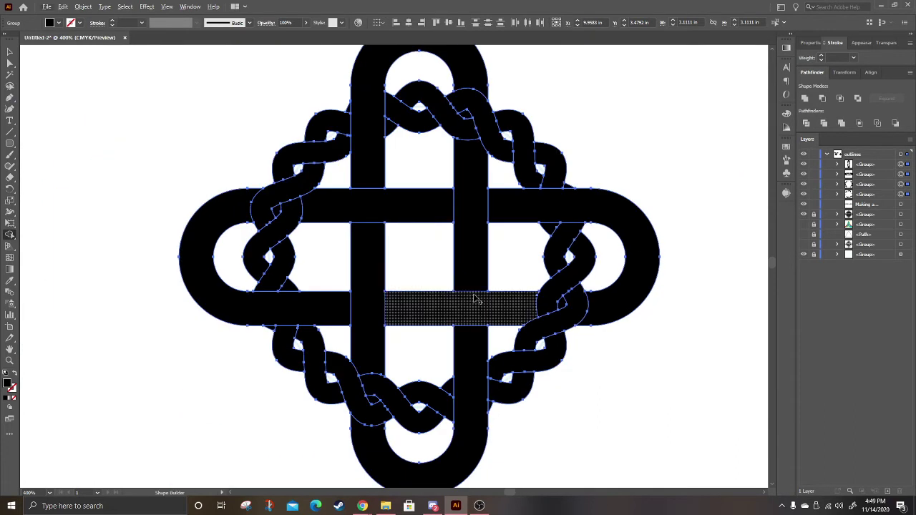
Step: Select the whole knot and swap its fill and stroke, leaving no fill and a 1 pt black outline
left_click(10, 52)
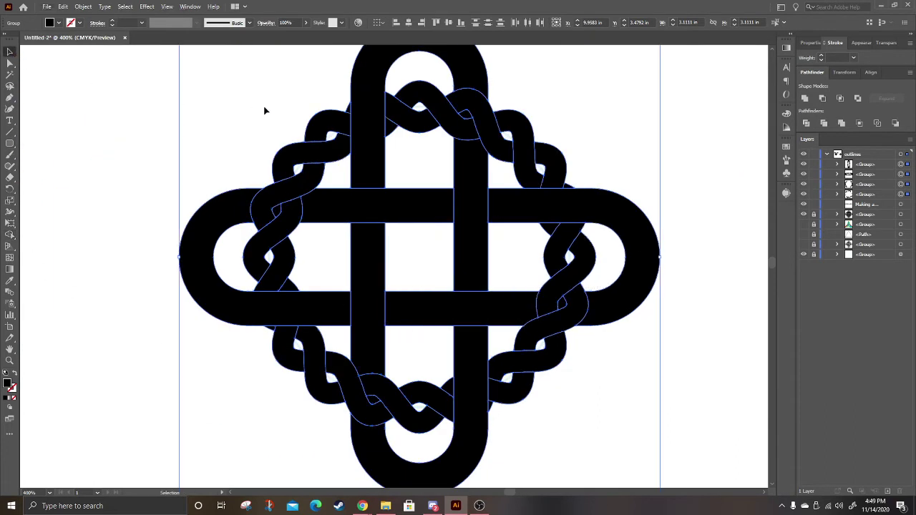
left_click_drag(116, 59, 714, 372)
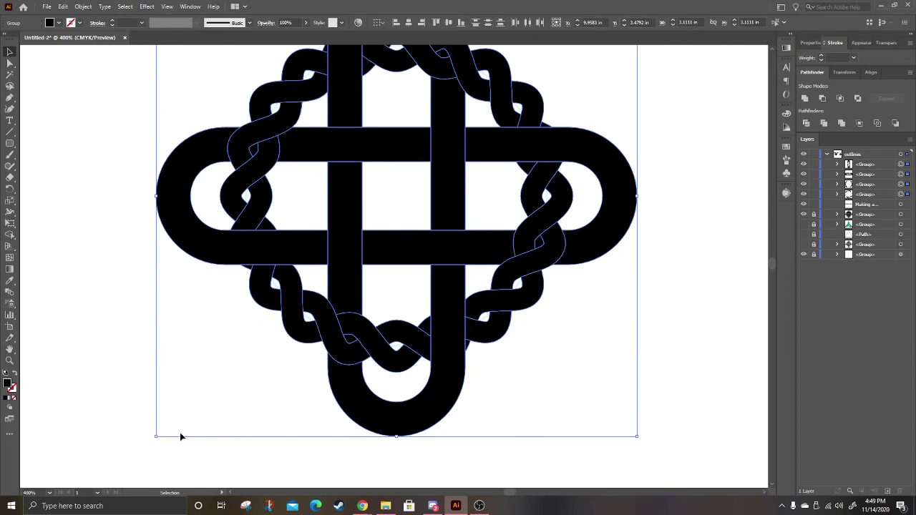
left_click(14, 374)
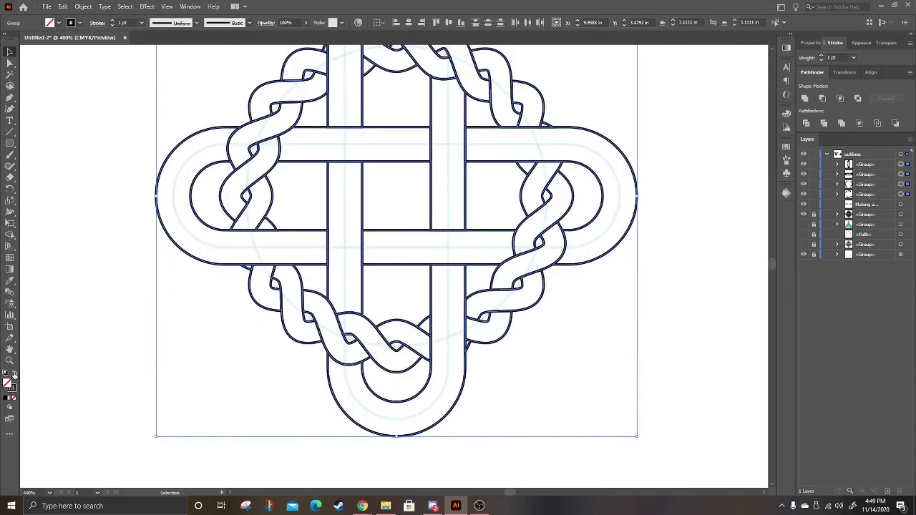
Step: Convert the selected outlined knot into a Live Paint group with the Live Paint Bucket
scroll(432, 400, "up", 4)
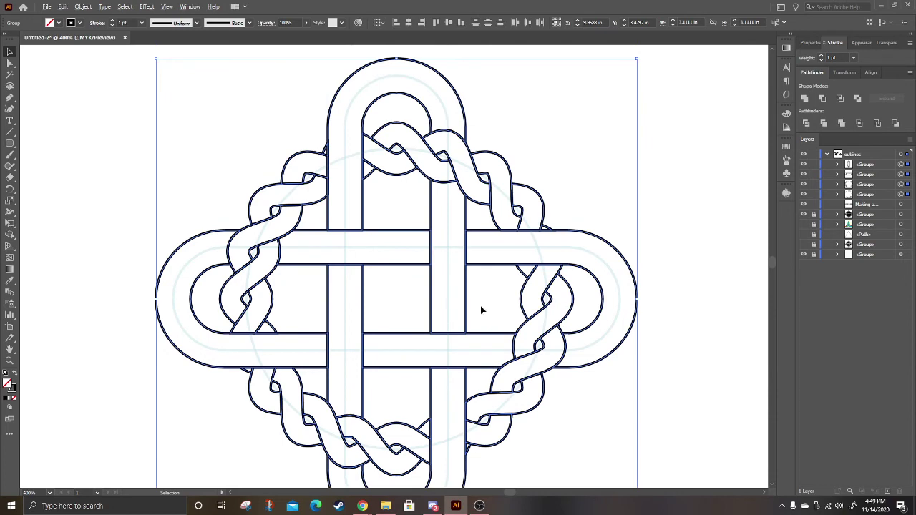
scroll(480, 305, "down", 2)
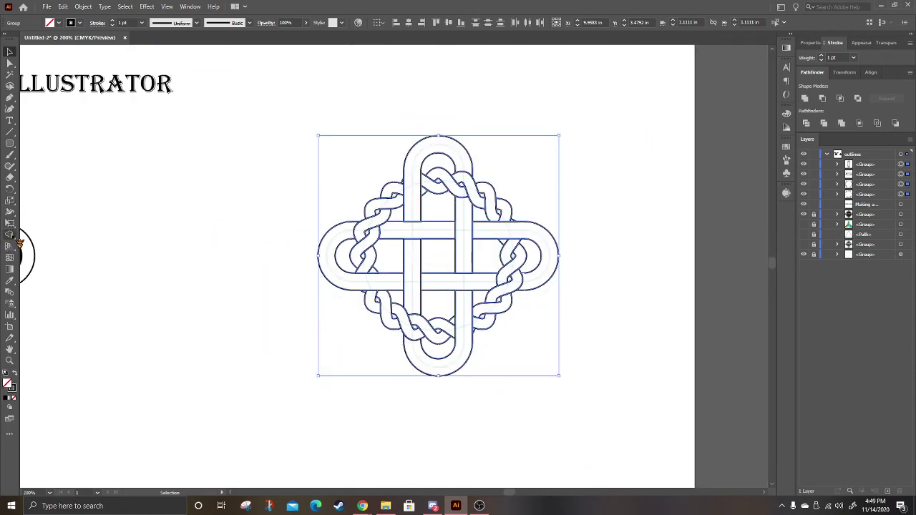
left_click(17, 238)
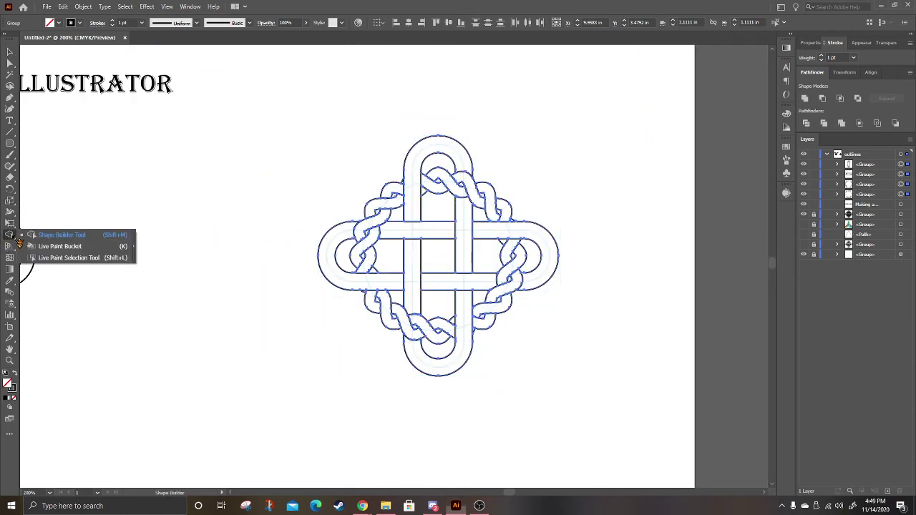
left_click(57, 246)
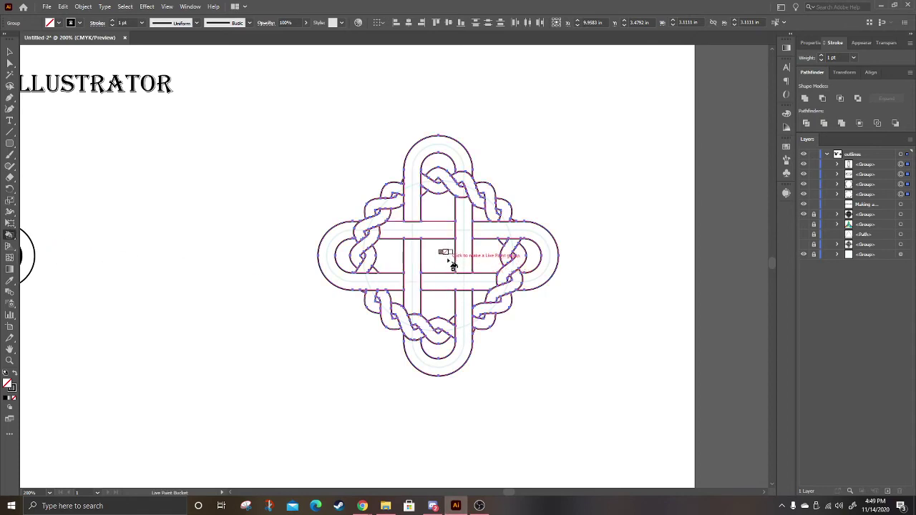
scroll(497, 281, "up", 5)
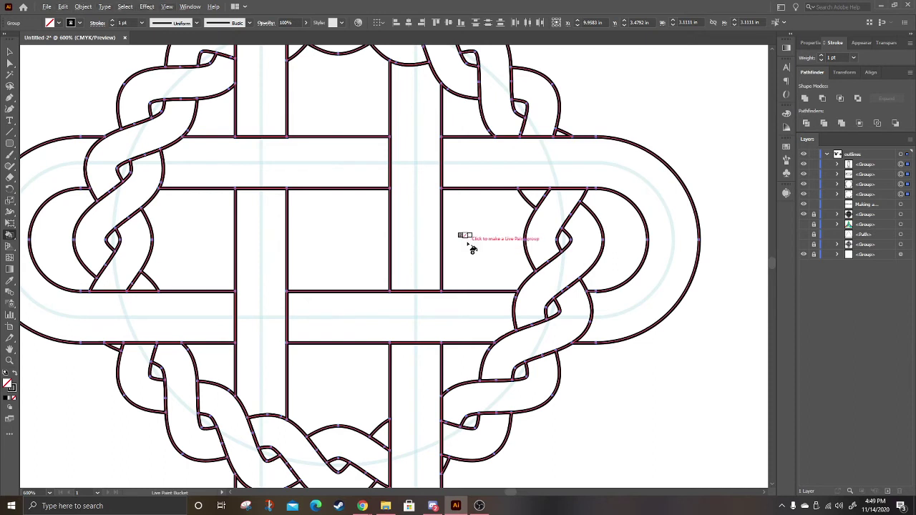
left_click(471, 246)
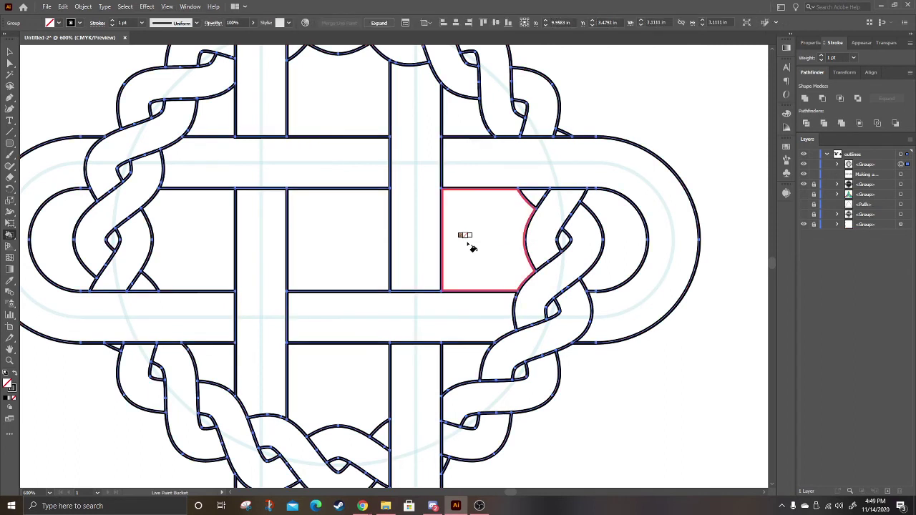
Step: Choose the black swatch for Live Paint and fill the three openings between the horizontal bars inside the braid
key("Right")
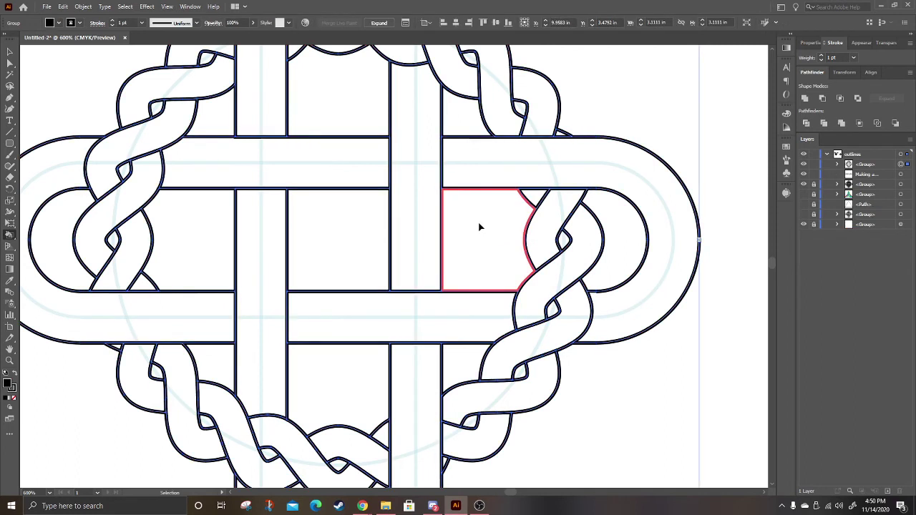
scroll(477, 227, "left", 1)
left_click(499, 247)
left_click(351, 215)
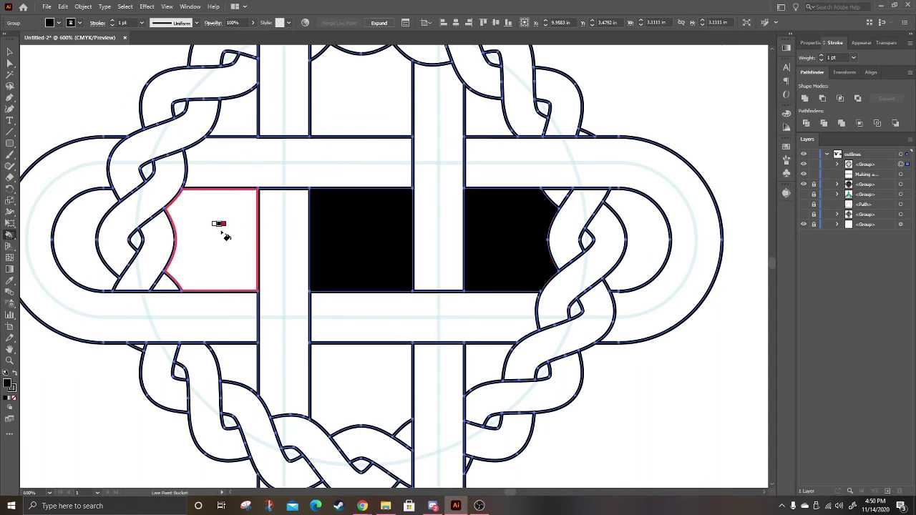
left_click(221, 233)
Step: Fill the three openings above and the three below the horizontal bars, inside the braid, with black
left_click(236, 122)
left_click(392, 92)
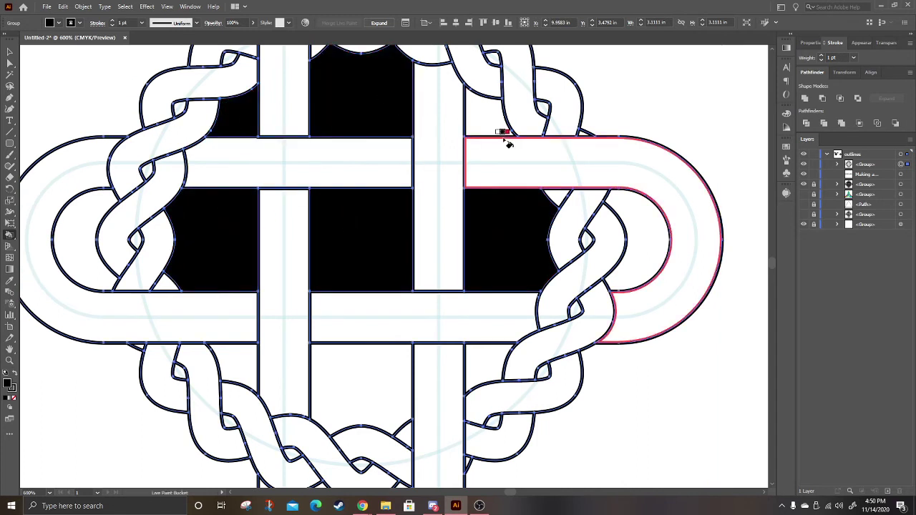
left_click(480, 107)
left_click(484, 362)
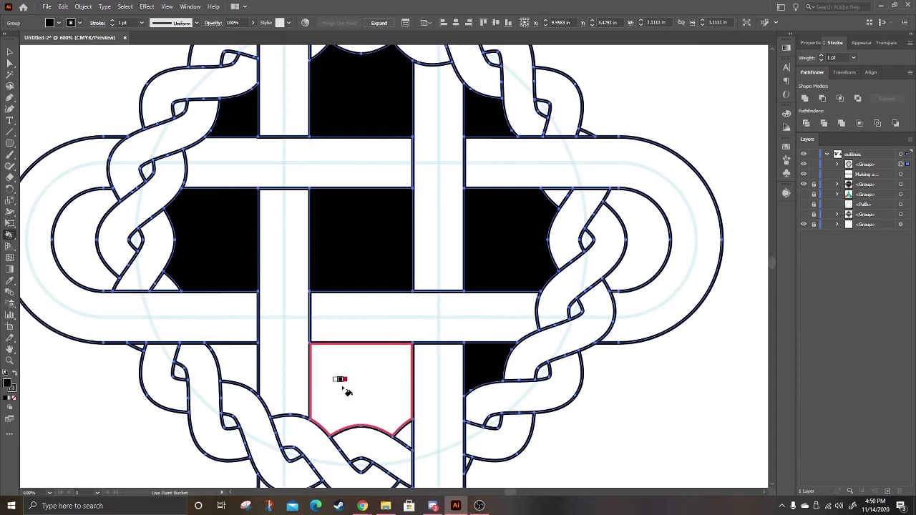
left_click(341, 381)
left_click(246, 365)
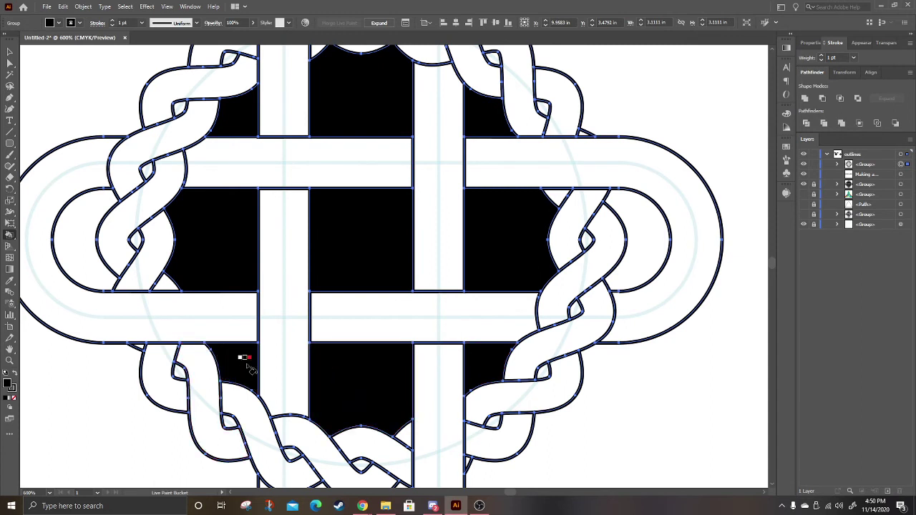
Step: Fill the small gaps between the braid's two strands with black around the knot
left_click(180, 372)
left_click(228, 422)
left_click(360, 465)
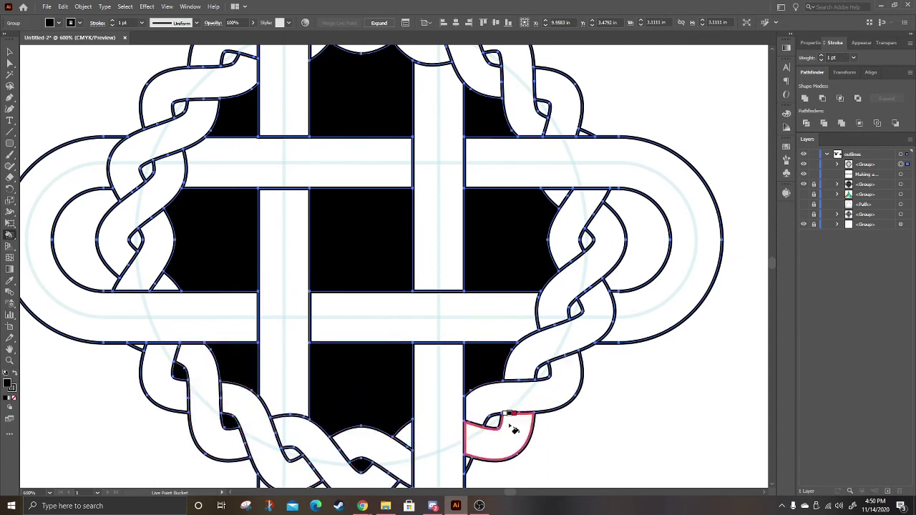
scroll(500, 107, "up", 2)
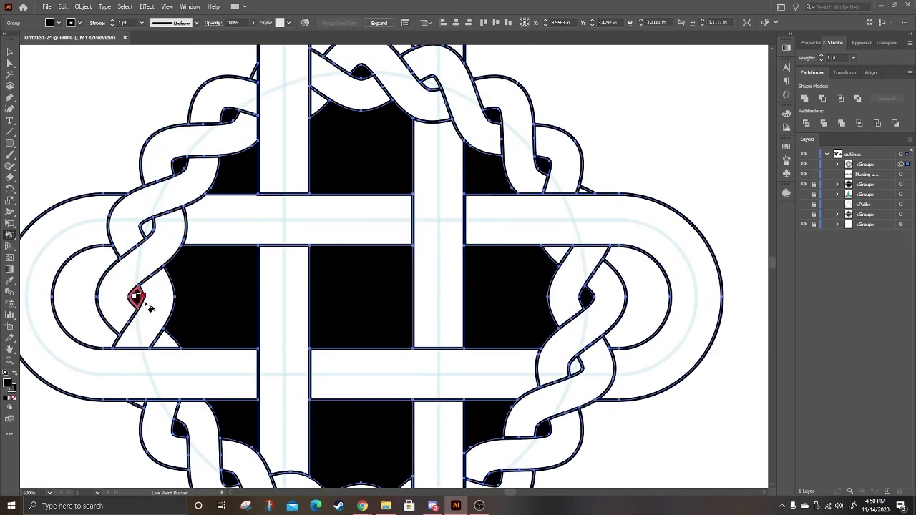
Step: Fill the openings inside the four rounded loop ends of the cross with black
scroll(415, 276, "down", 2)
scroll(424, 227, "down", 2)
scroll(420, 217, "up", 4)
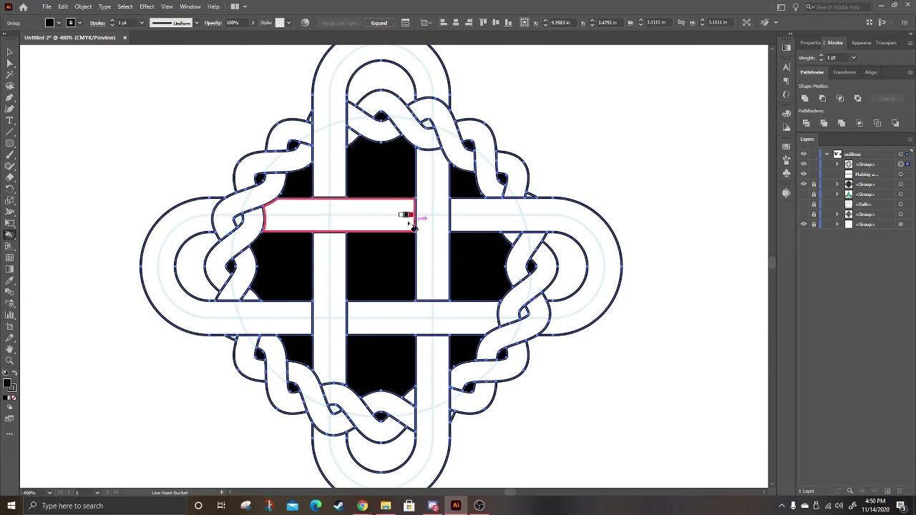
left_click(389, 81)
left_click(196, 266)
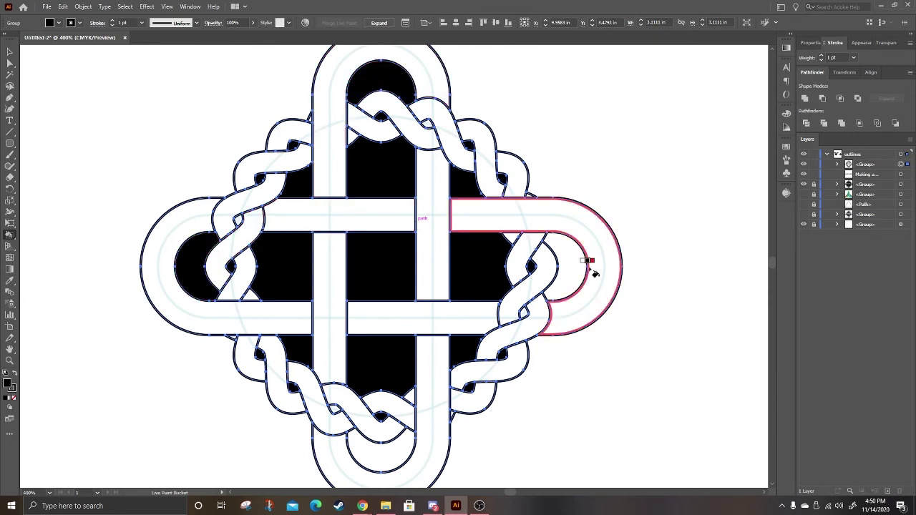
left_click(589, 262)
left_click(380, 442)
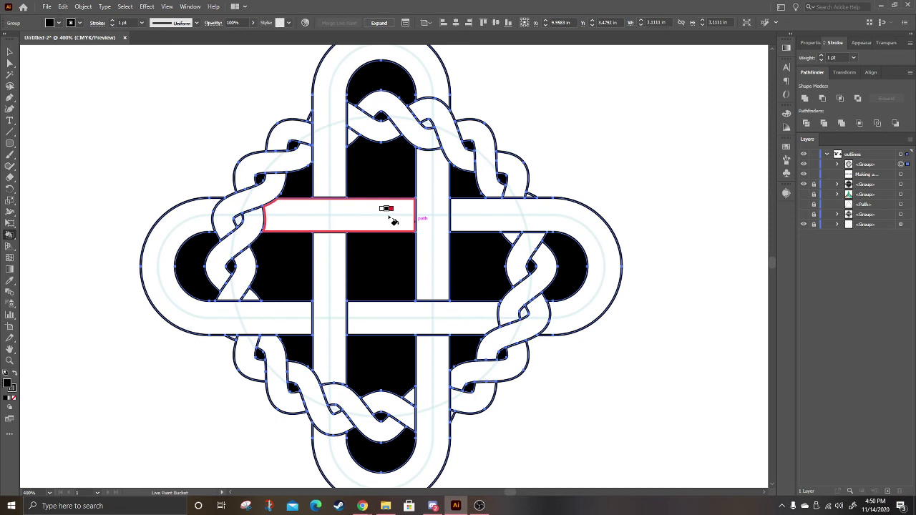
Step: Choose the yellow swatch and fill one braid strand's segments along the top and left side of the knot
key("Right")
key("Right")
key("Right")
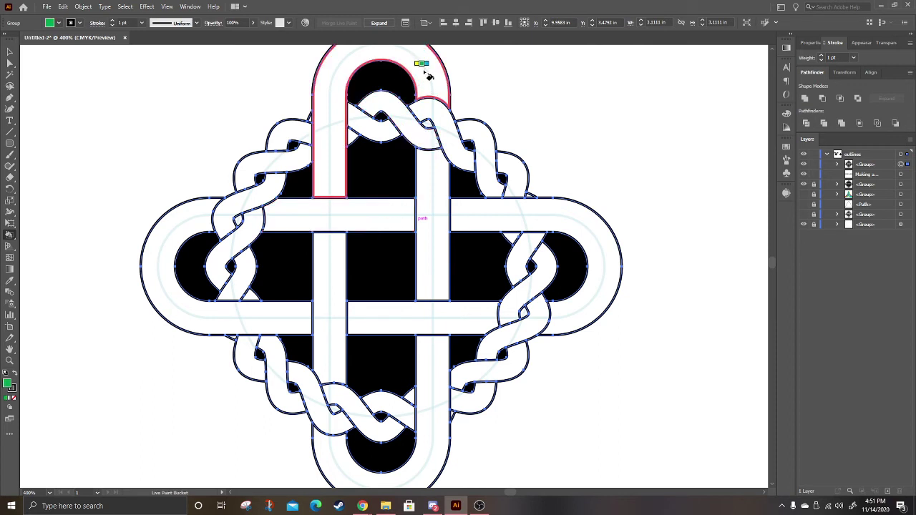
key("Left")
left_click(425, 104)
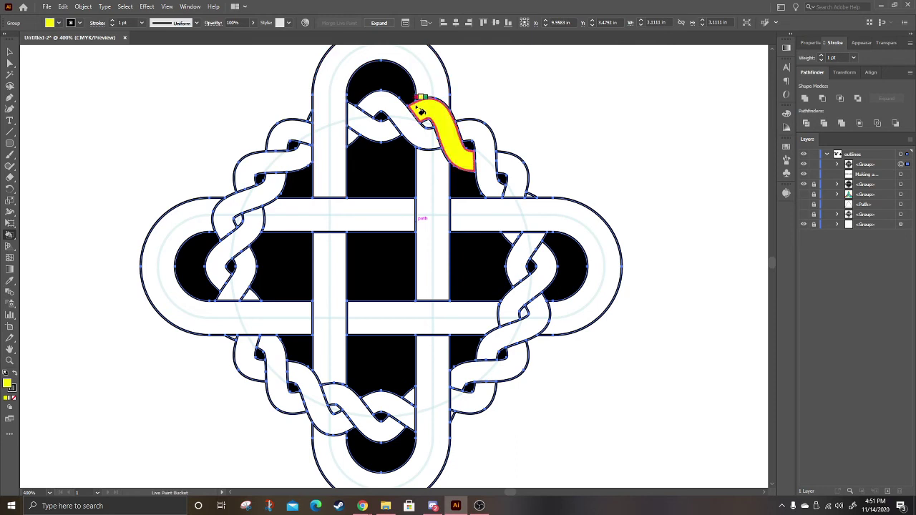
left_click(345, 130)
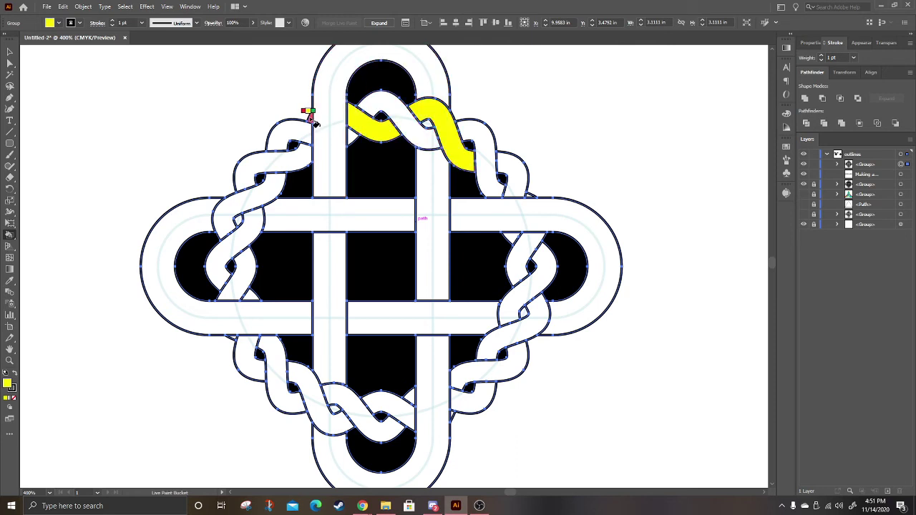
left_click(294, 163)
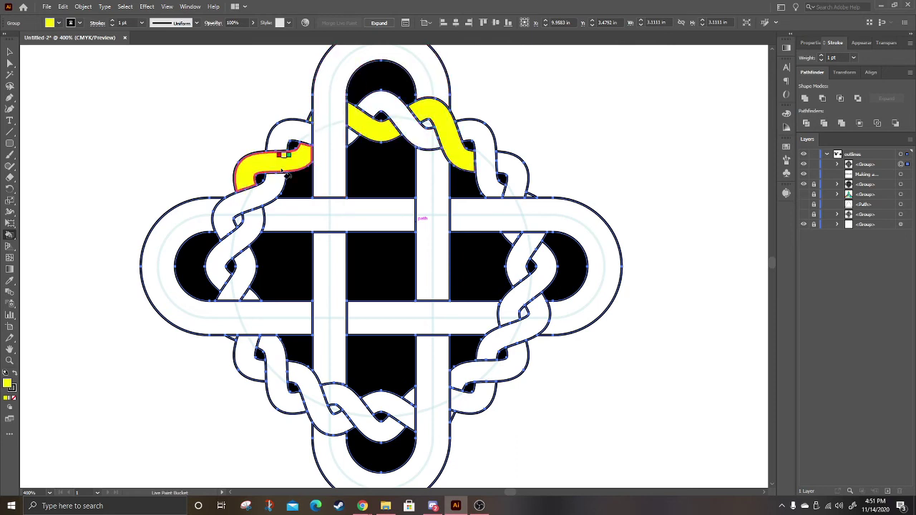
left_click(248, 242)
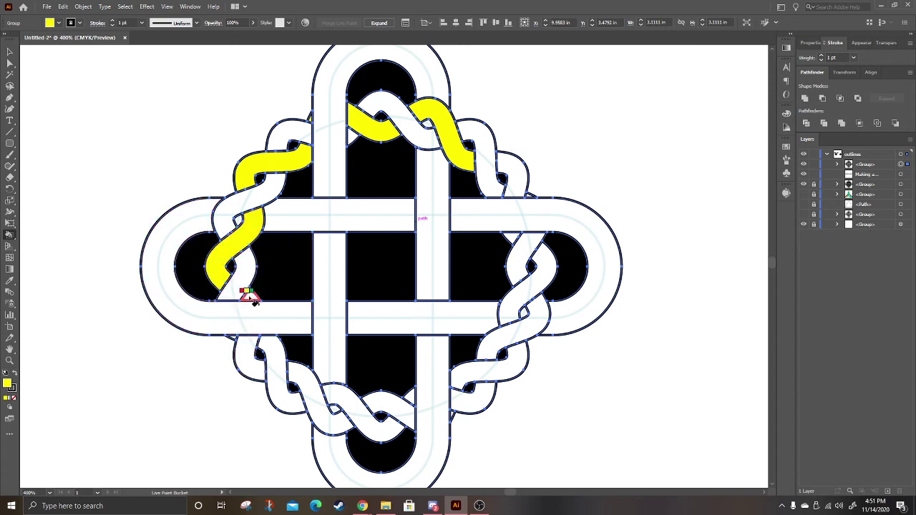
Step: Fill the same strand's segments yellow along the braid's lower half and up its right side
left_click(247, 354)
left_click(322, 404)
left_click(386, 412)
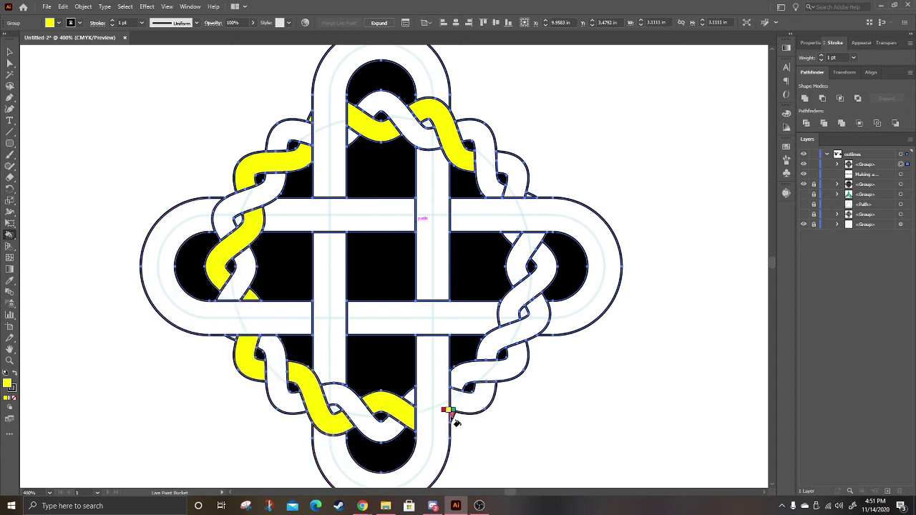
left_click(490, 366)
left_click(524, 319)
left_click(509, 236)
left_click(511, 179)
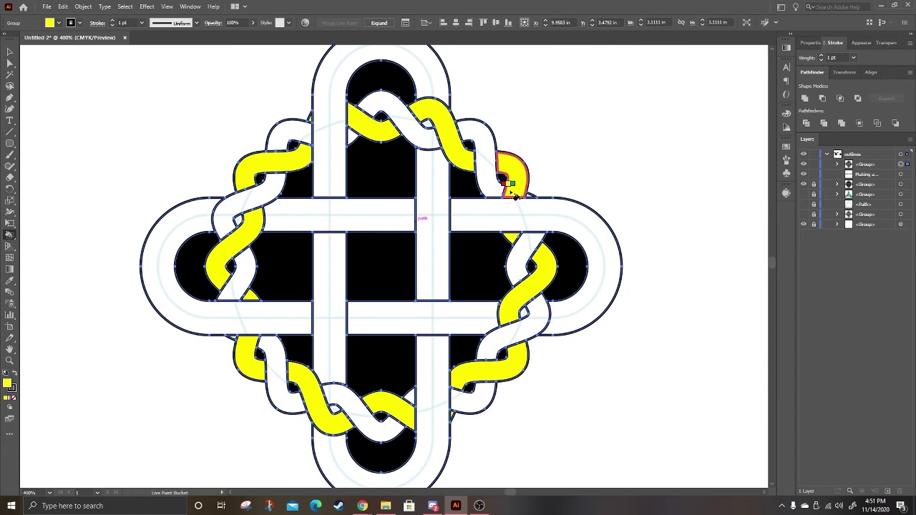
Step: Switch to the green swatch and fill the other braid strand's segments along the top and left side
key("Right")
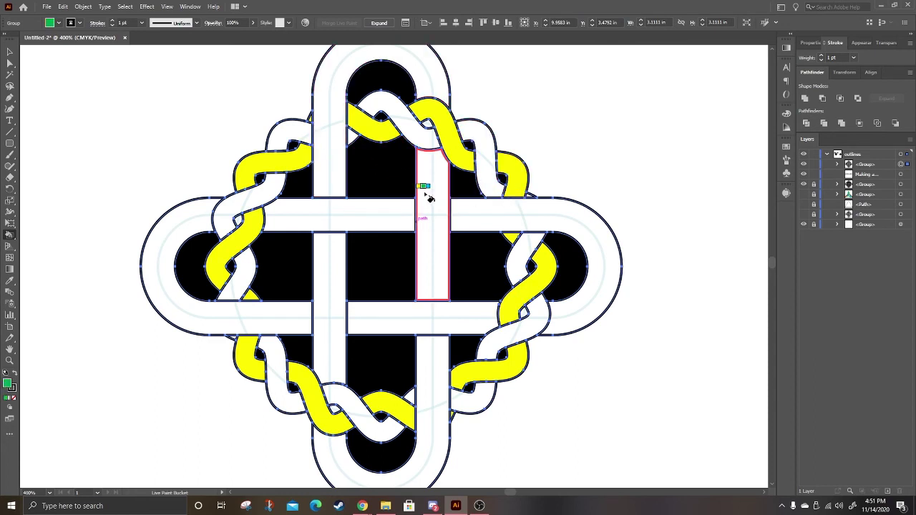
left_click(397, 111)
left_click(290, 137)
left_click(243, 202)
left_click(230, 269)
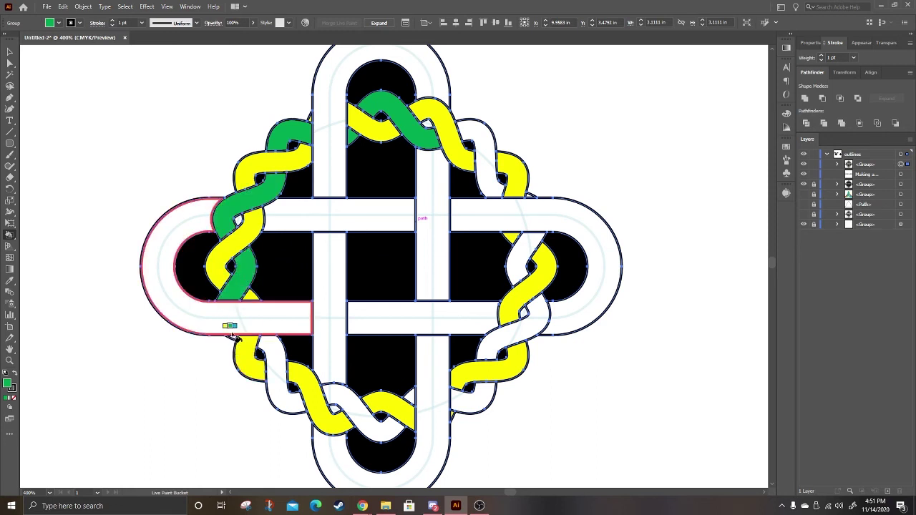
Step: Fill the green braid strand's remaining segments along the knot's lower half and up its right side
left_click(270, 350)
left_click(390, 414)
left_click(472, 398)
left_click(504, 342)
left_click(533, 297)
left_click(519, 247)
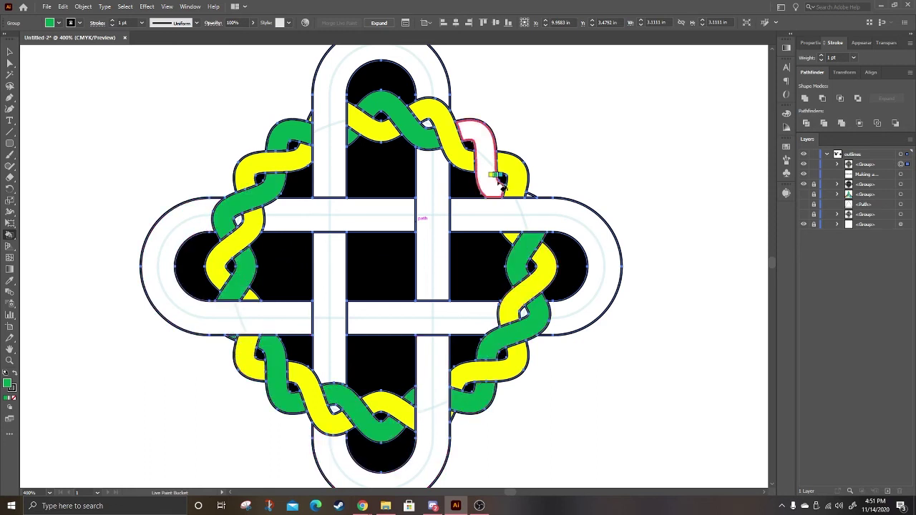
Step: Fill the last white braid segments at the knot's upper right with green to complete the strand
left_click(528, 196)
left_click(503, 180)
key("Left")
key("Left")
key("Left")
key("Right")
key("Right")
key("Right")
left_click(490, 182)
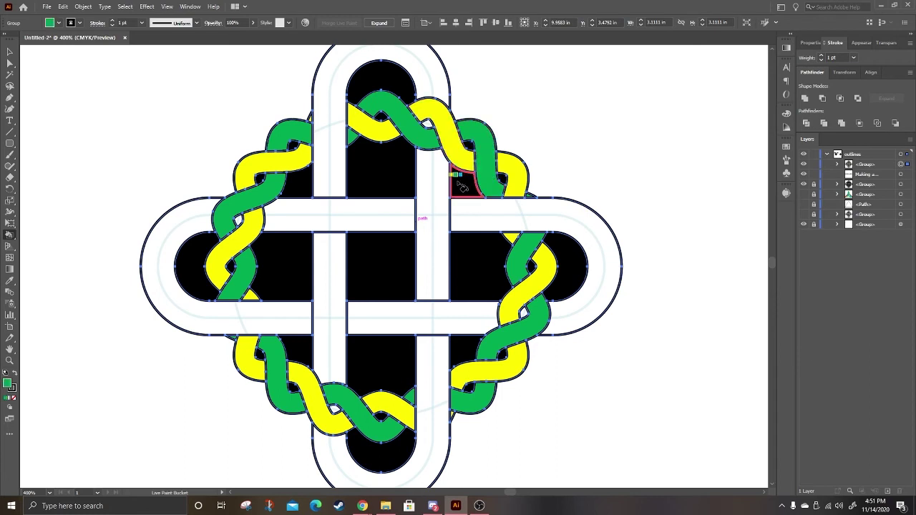
Step: Switch to the dark blue swatch and fill the upper loop, the upper-left horizontal band and the left vertical band
key("Right")
key("Right")
key("Right")
key("Left")
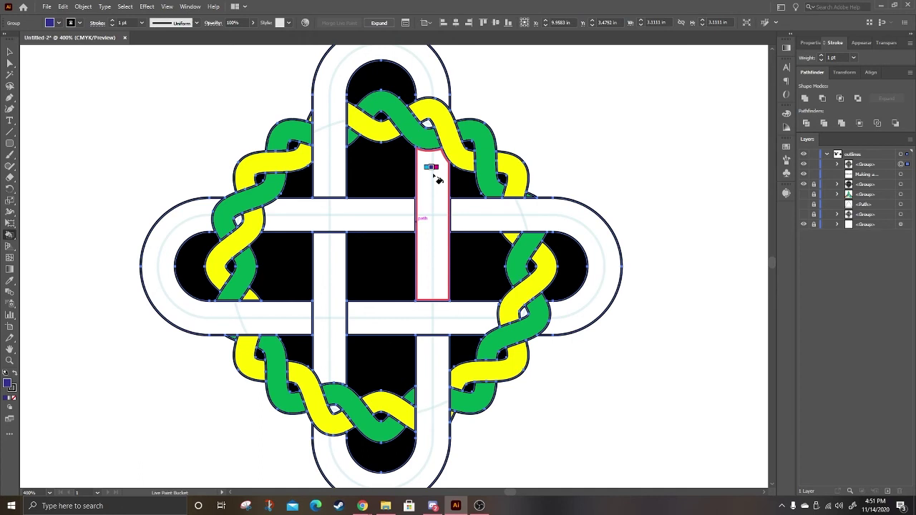
left_click(434, 174)
left_click(420, 63)
left_click(333, 214)
left_click(327, 280)
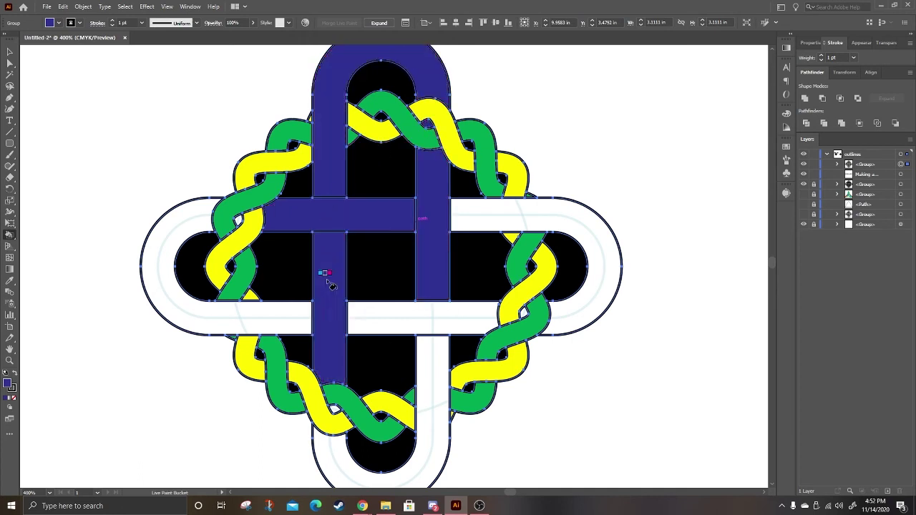
Step: Fill the remaining white bands of the cross's left, bottom and right loops with dark blue
left_click(272, 321)
left_click(437, 336)
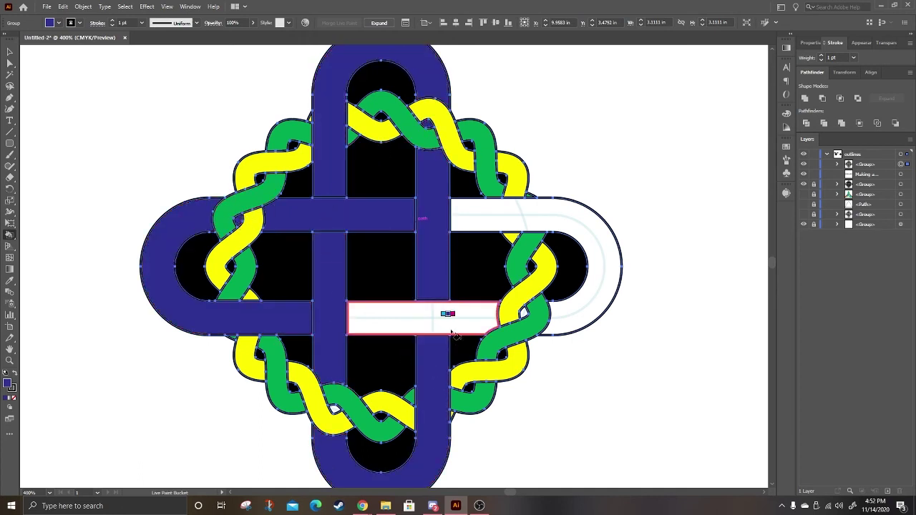
left_click(450, 333)
left_click(584, 293)
key("v")
scroll(617, 169, "down", 1)
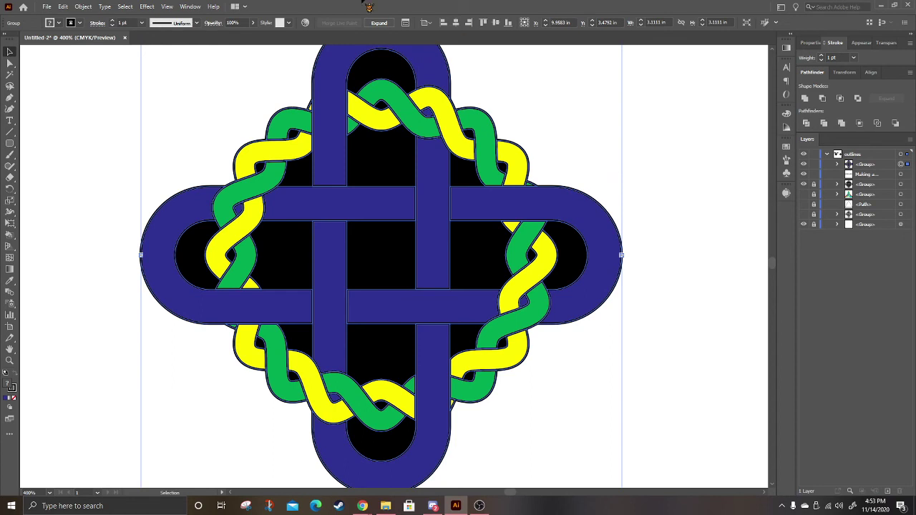
Step: Open the advanced Recolor Artwork options for the cross and include black among the colors that get recolored
left_click(313, 29)
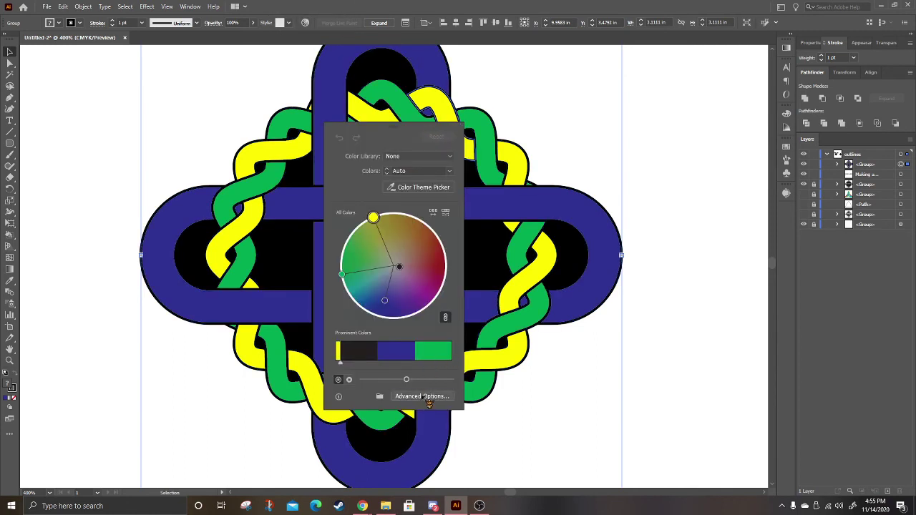
left_click(422, 395)
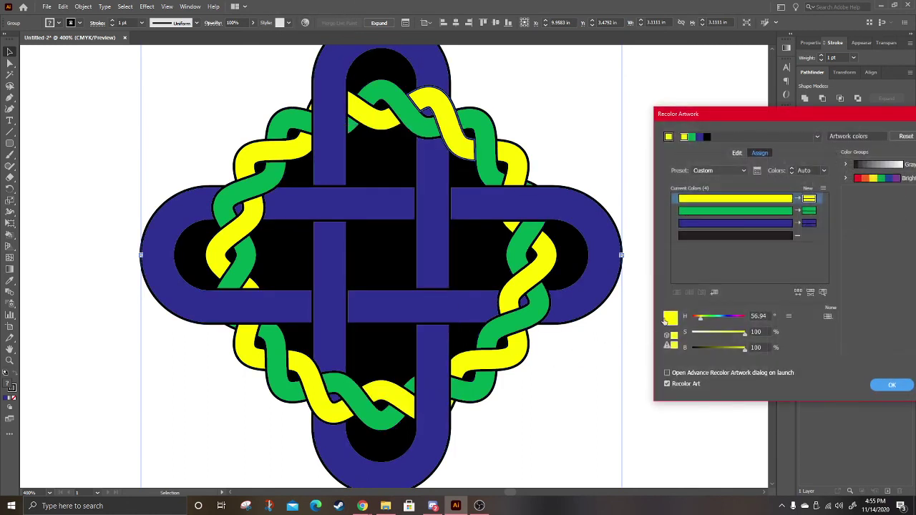
left_click(798, 237)
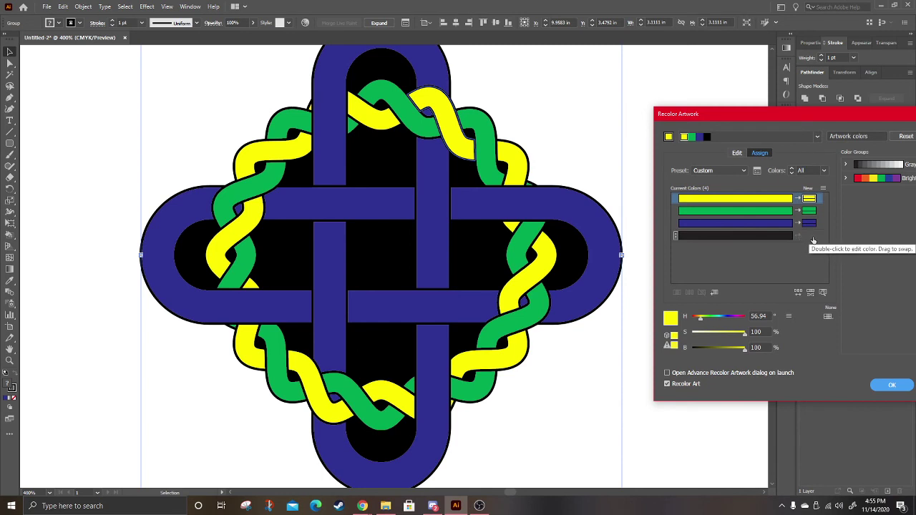
double_click(806, 237)
left_click(837, 273)
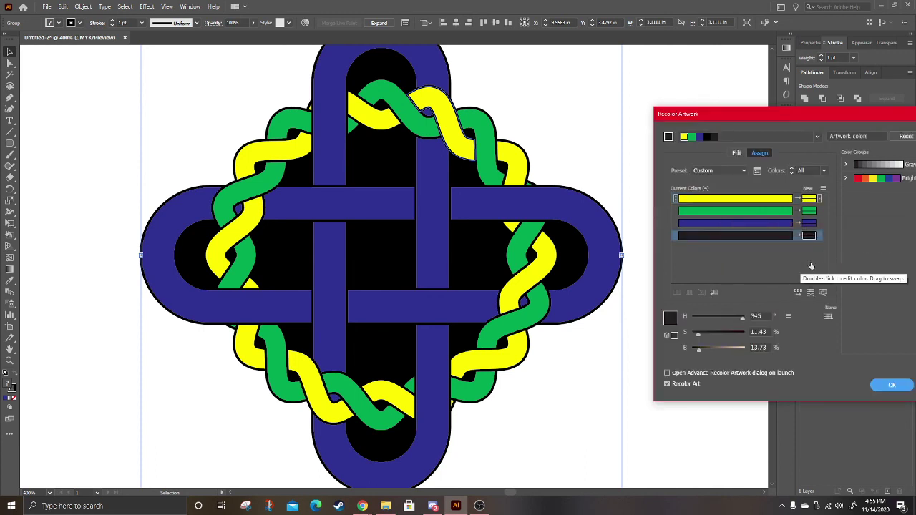
Step: Try the Analogous 2 harmony rule on the cross's colors
left_click(737, 153)
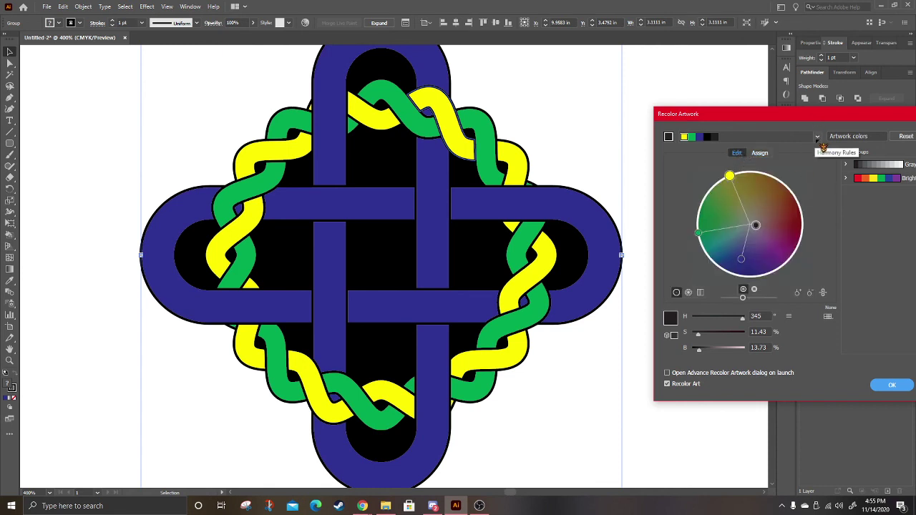
left_click(816, 136)
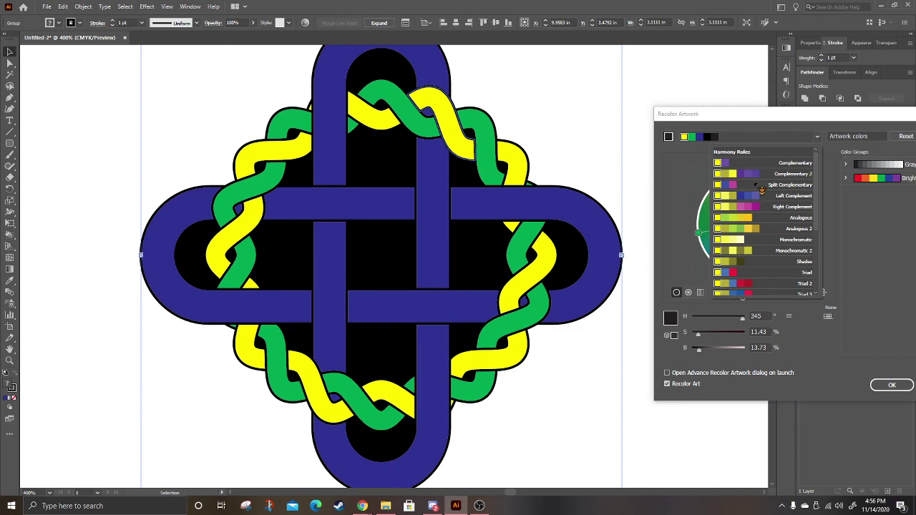
left_click(787, 238)
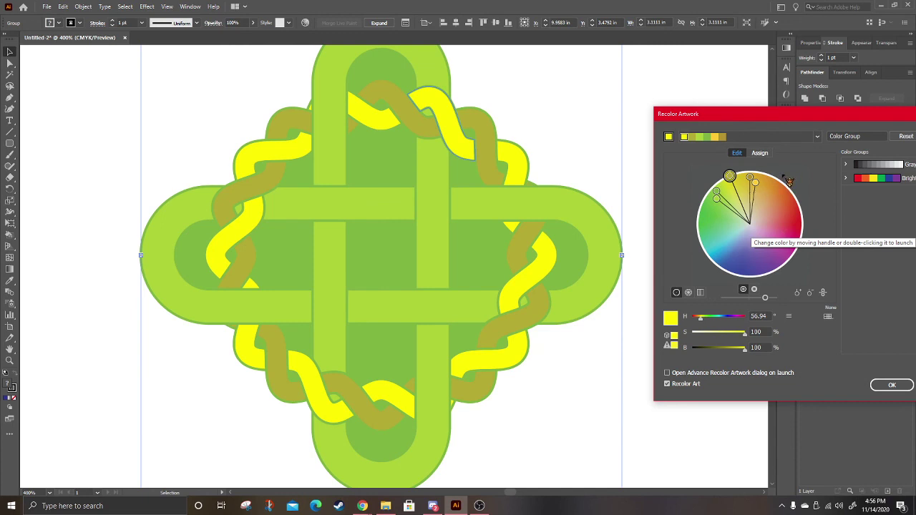
Step: Apply the High Contrast 3 harmony rule to the cross's colors
left_click(818, 138)
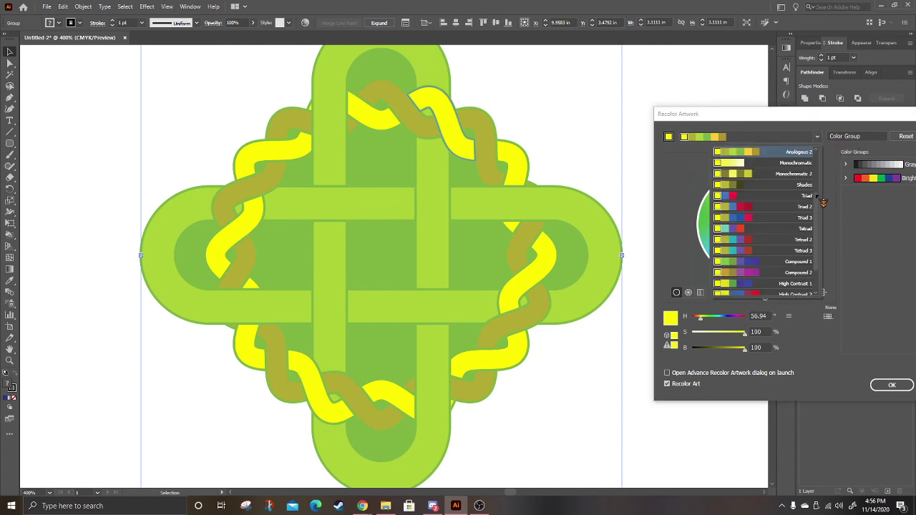
scroll(823, 223, "down", 2)
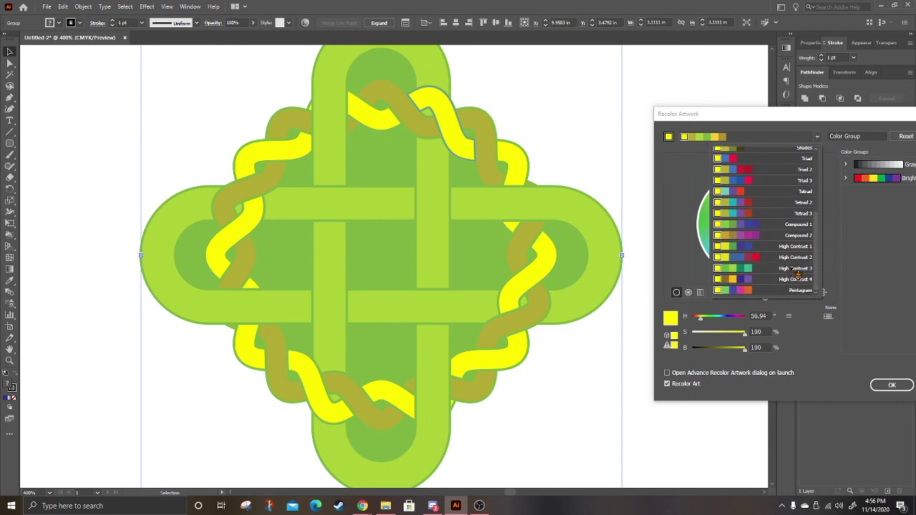
left_click(797, 270)
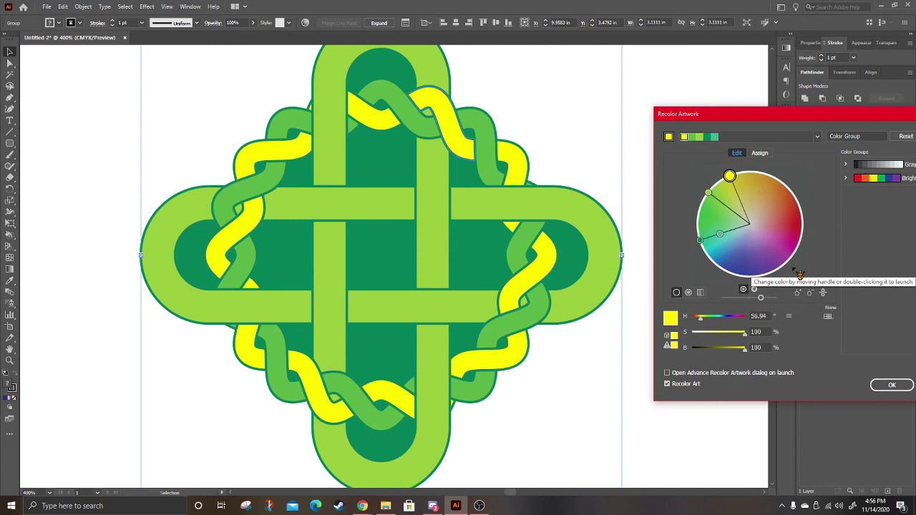
Step: Exclude black from the color assignment and apply the recoloring to the cross
left_click(767, 153)
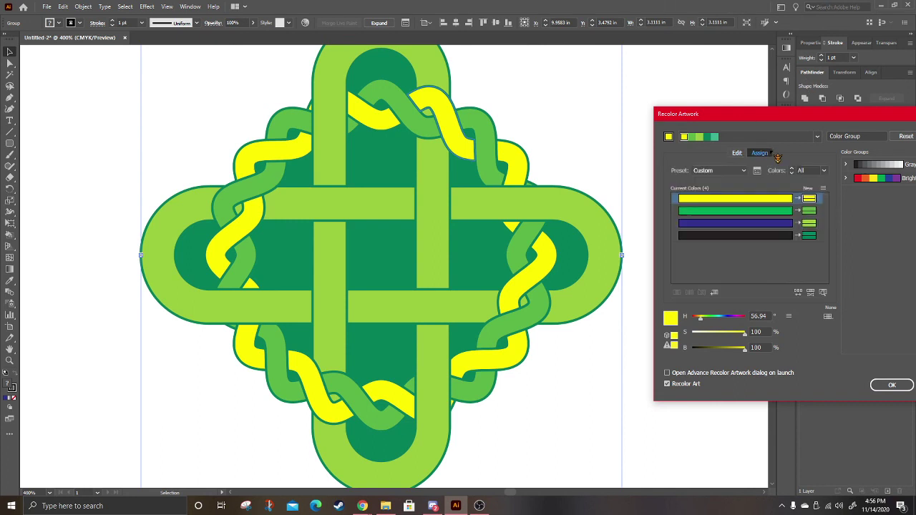
left_click(797, 237)
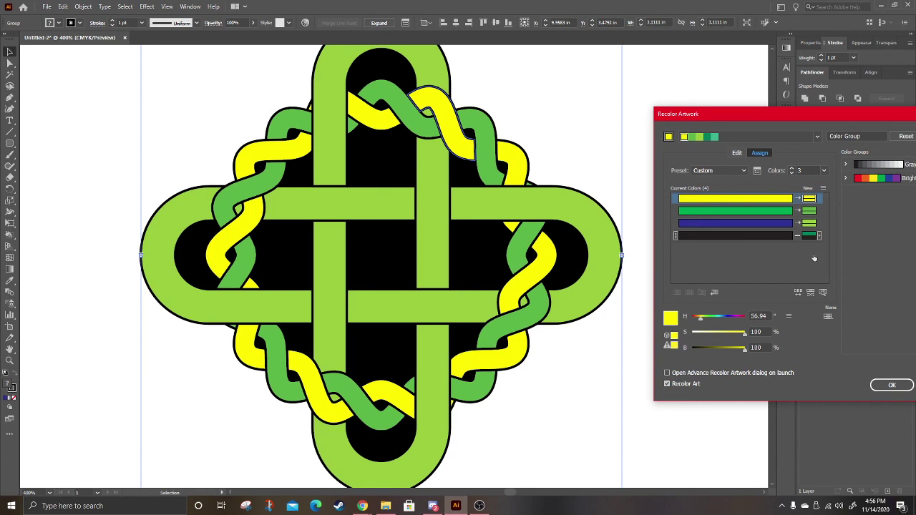
left_click(878, 383)
scroll(538, 174, "down", 4)
scroll(536, 174, "up", 2)
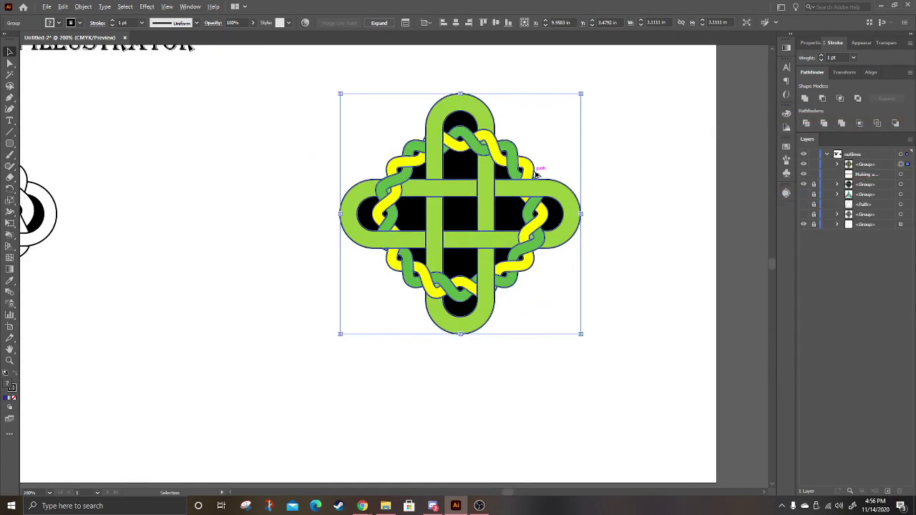
scroll(537, 174, "down", 2)
scroll(551, 229, "up", 1)
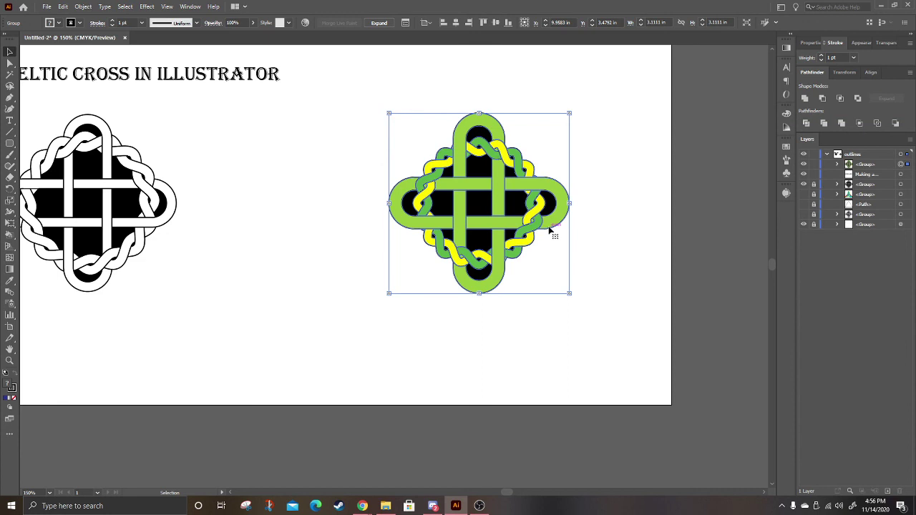